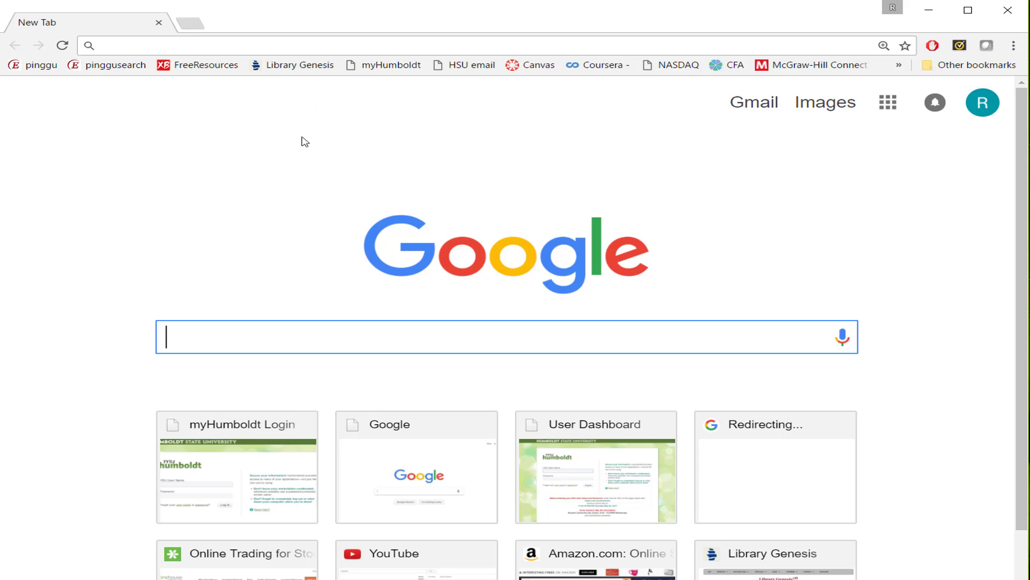
left_click(217, 44)
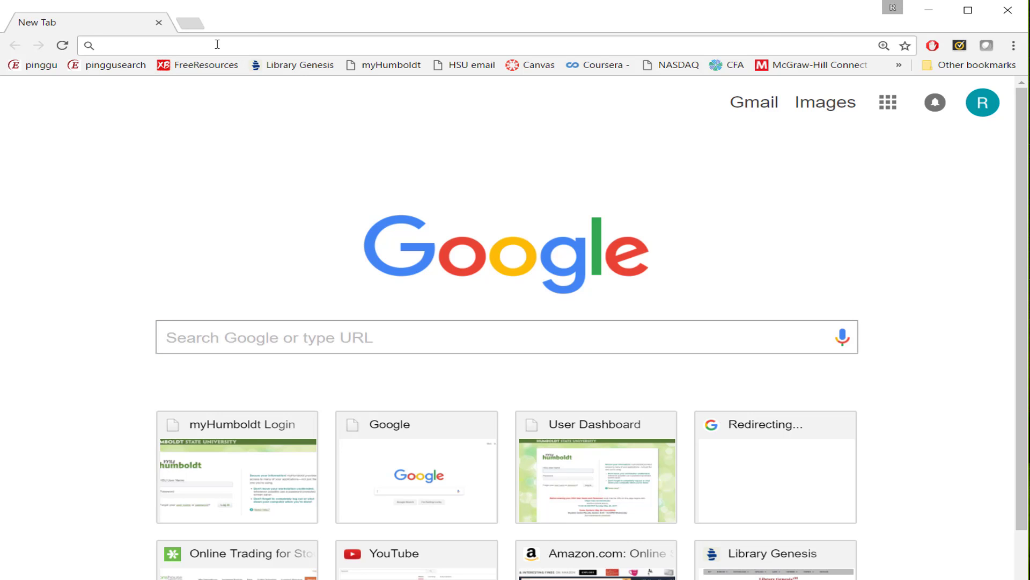
type("https://finance.yahoo.com/")
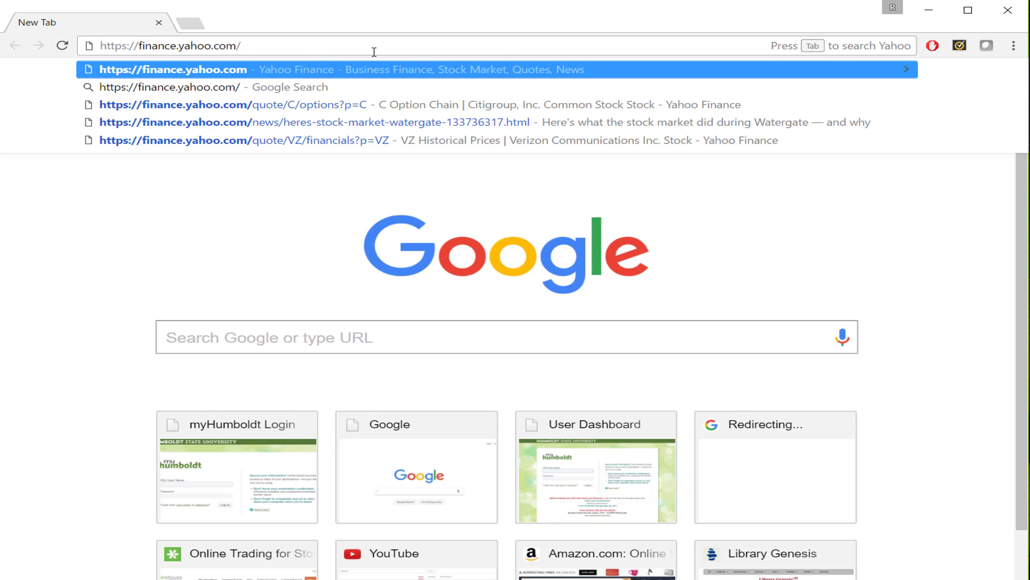
key("Return")
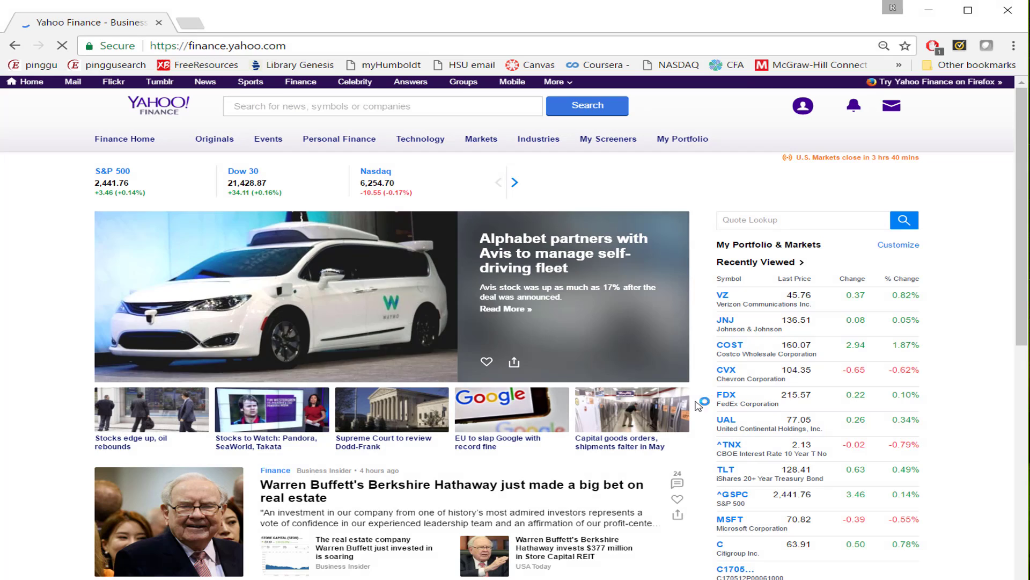
Enter VZ in the Quote Lookup box to find Verizon Communications.
left_click(784, 222)
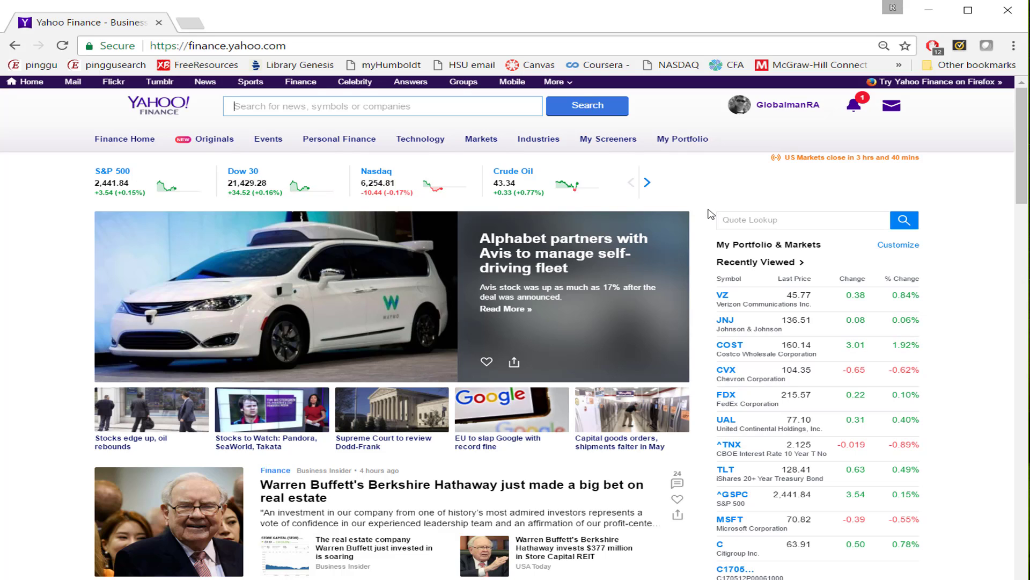
left_click(760, 218)
type("VZ")
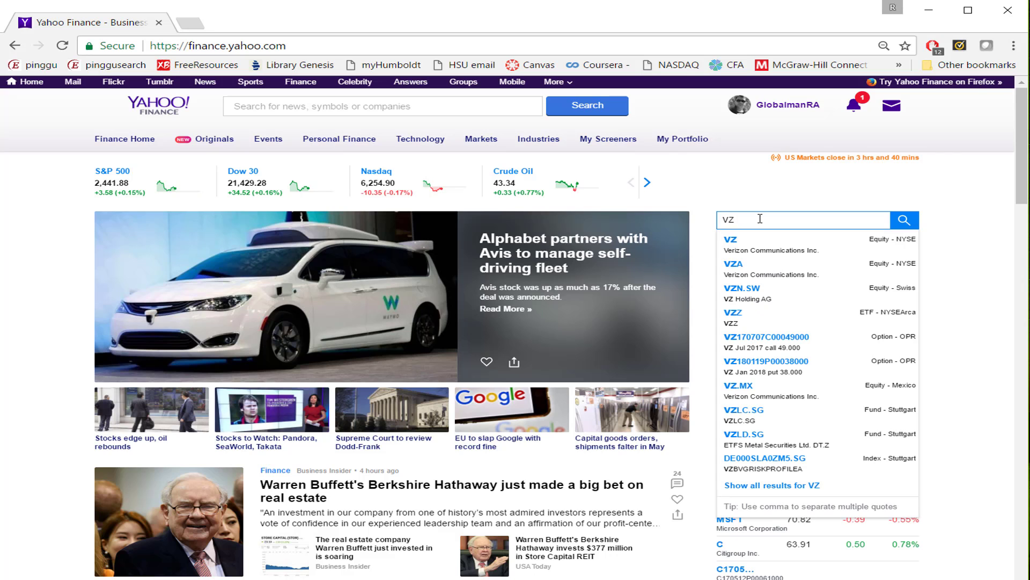
Open the VZ quote page, view its income statement, then its option chain.
left_click(754, 254)
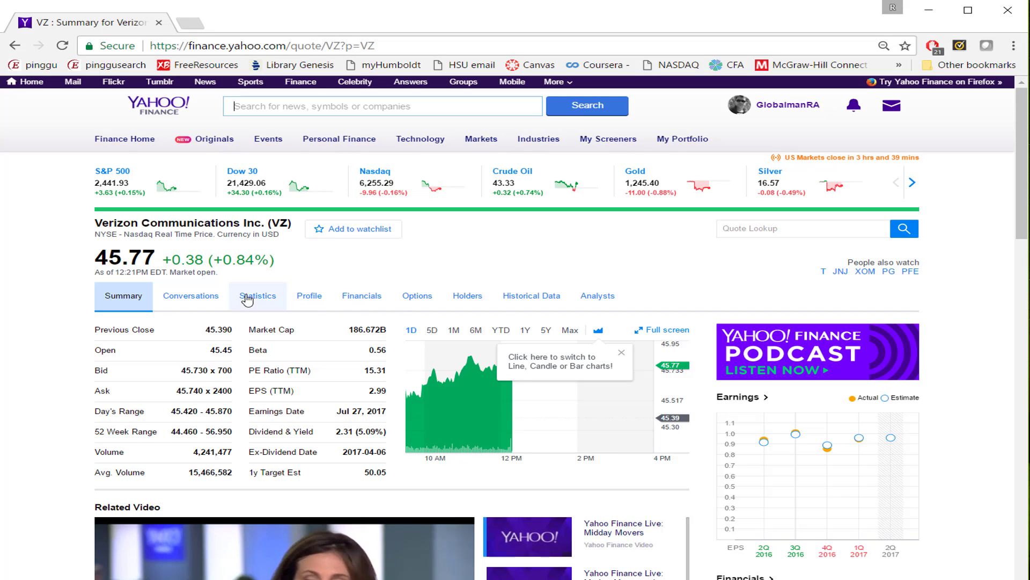
left_click(358, 304)
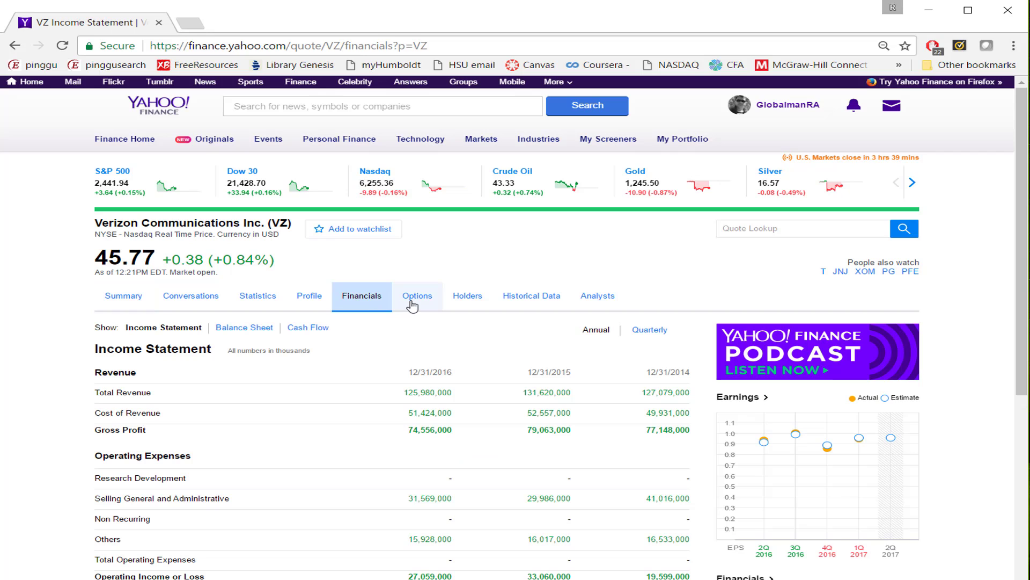
left_click(417, 302)
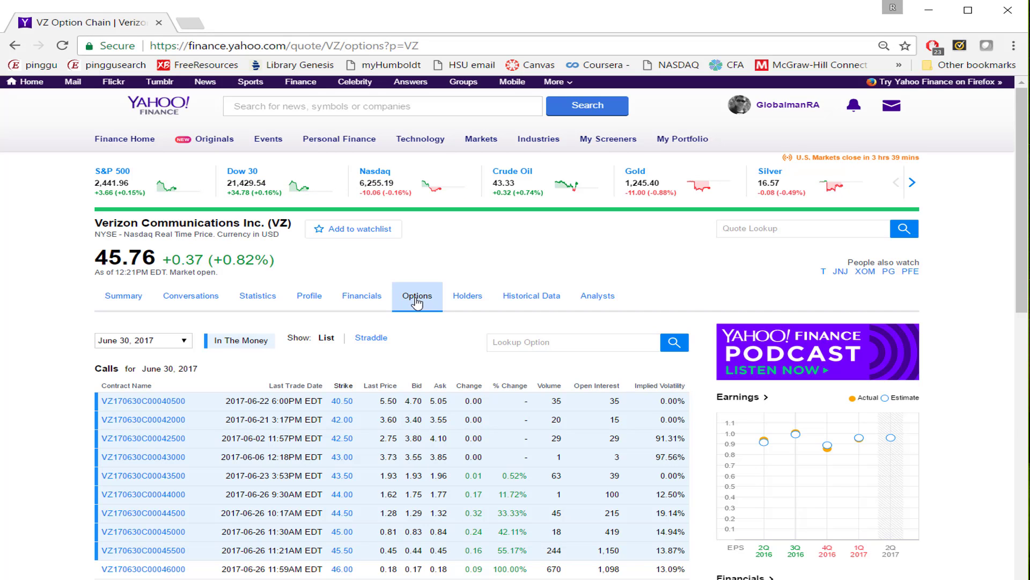
Open Verizon's Historical Data tab and review the Show and Frequency dropdown choices.
left_click(518, 300)
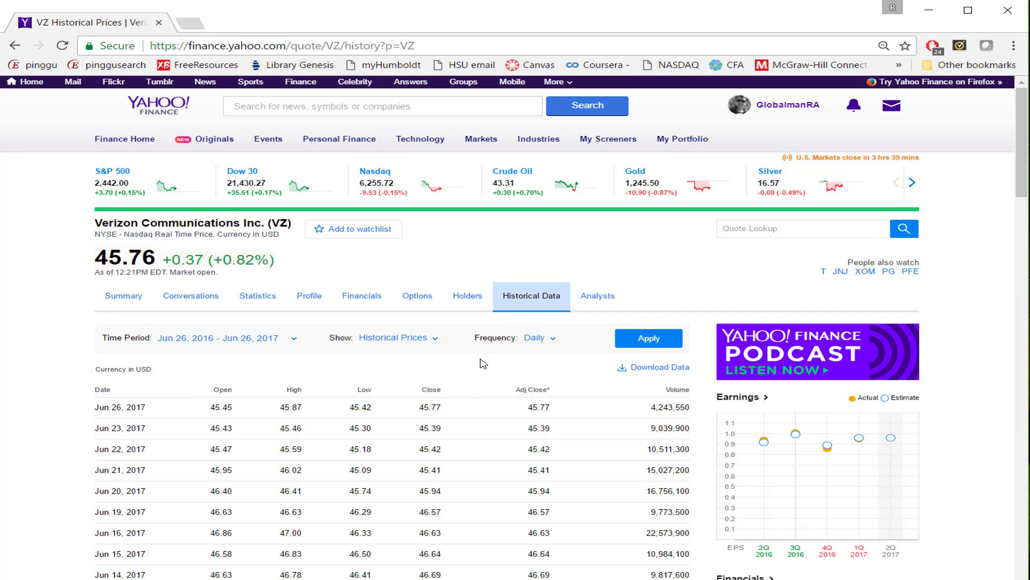
scroll(432, 514, "down", 11)
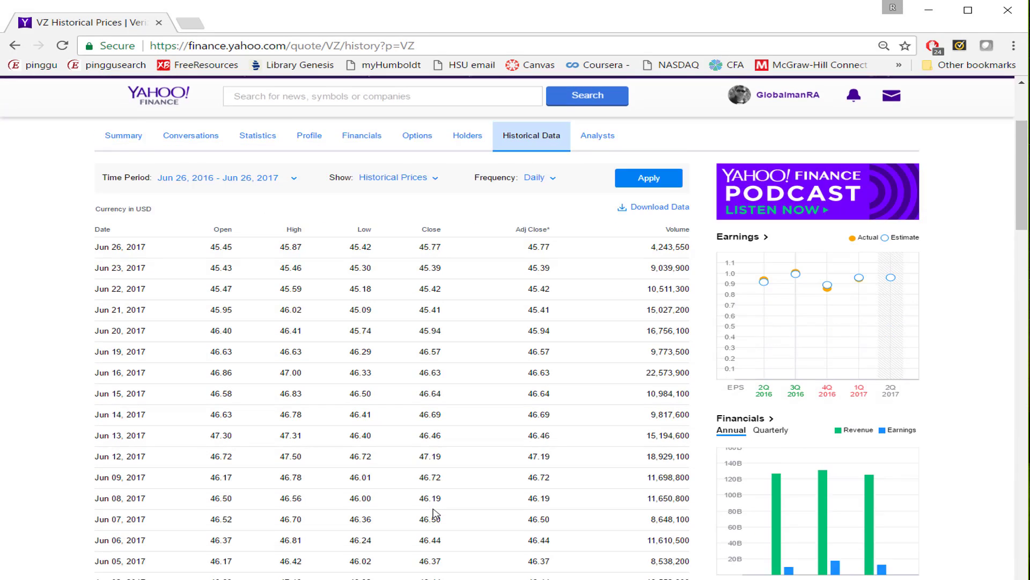
scroll(436, 513, "up", 12)
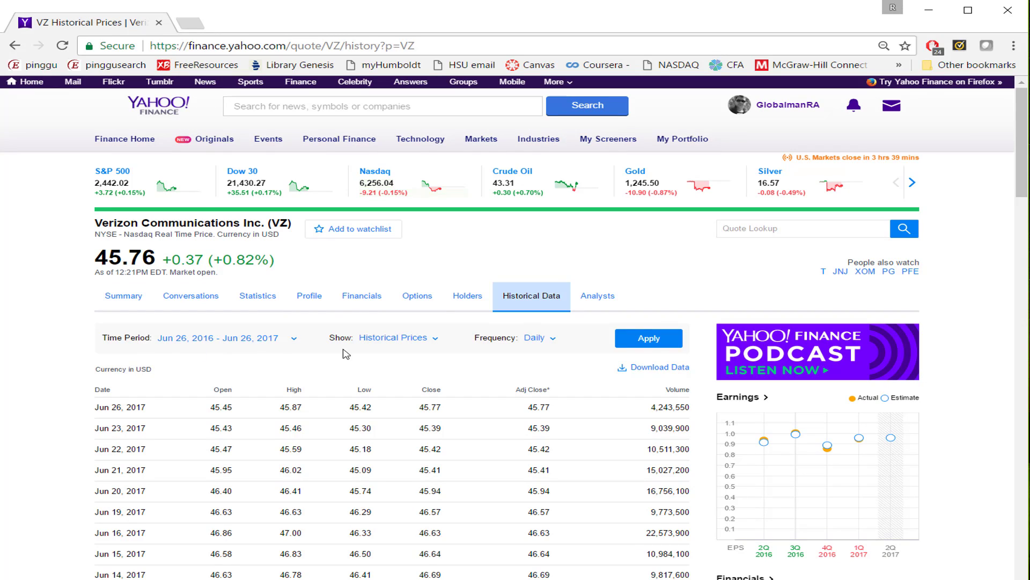
left_click(437, 343)
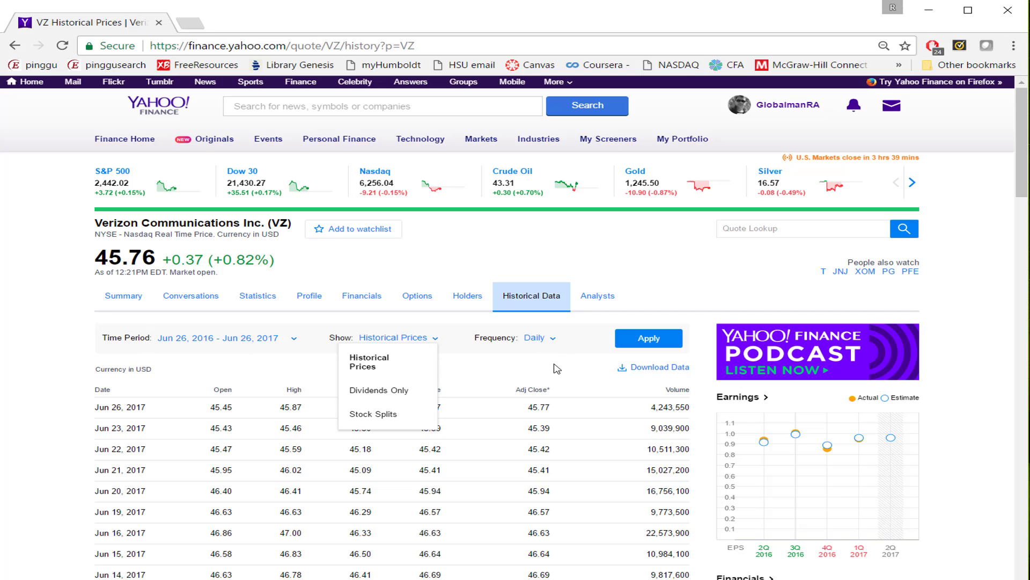
left_click(556, 342)
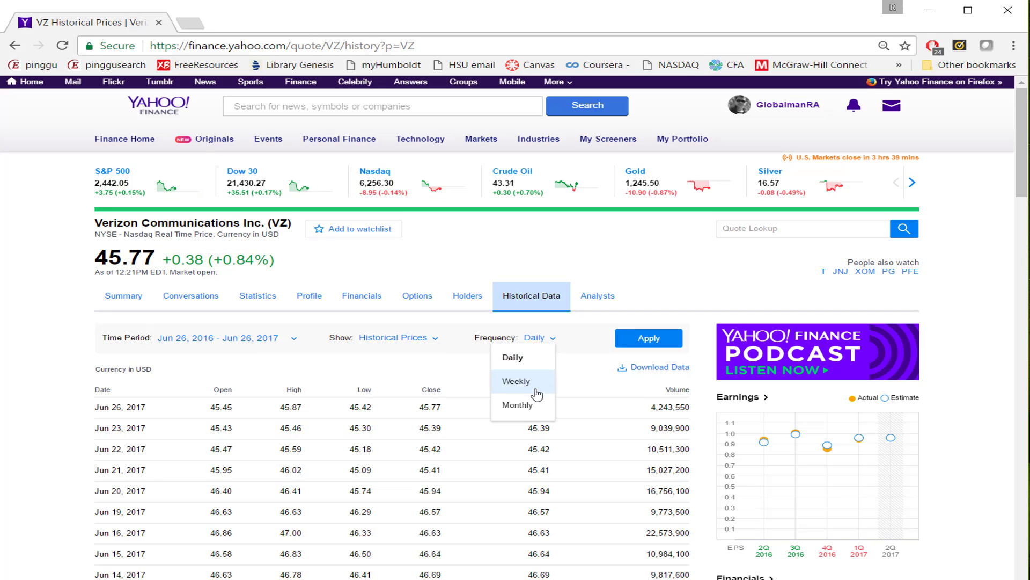
Set the time period from 01/01/2001 to 12/31/2016 and confirm with Done.
left_click(294, 339)
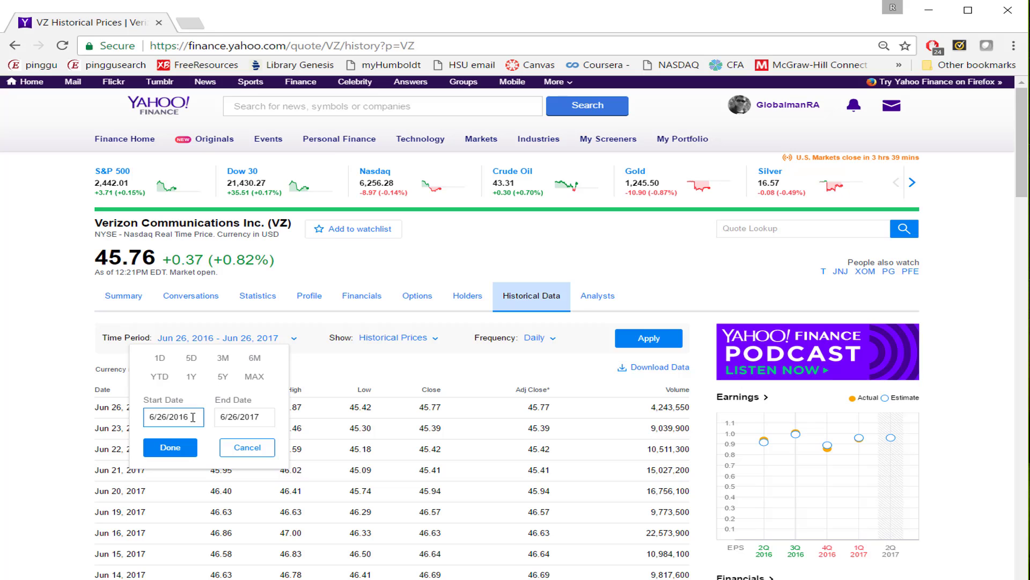
left_click_drag(193, 417, 136, 420)
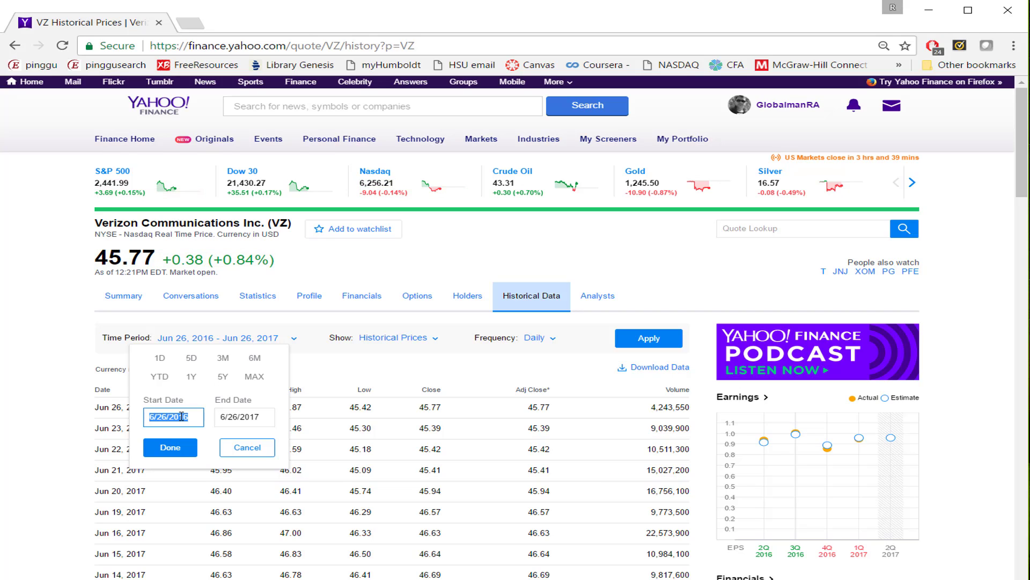
type("01/")
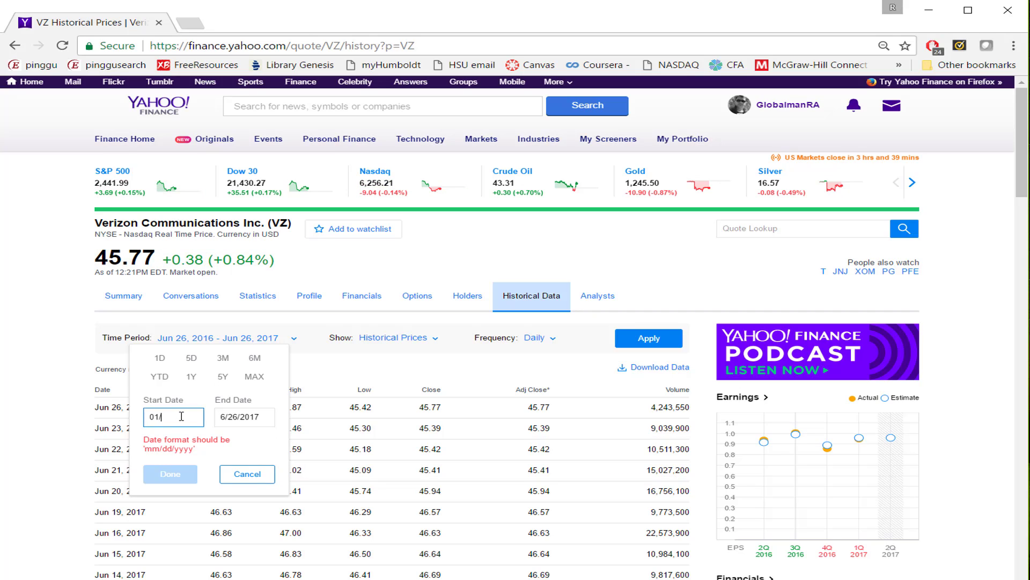
type("01/2001")
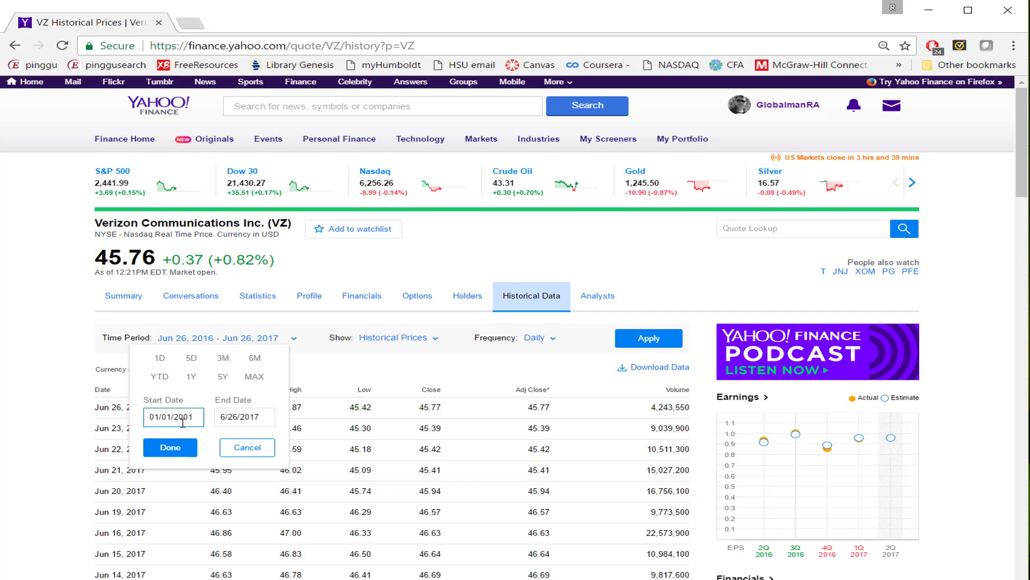
left_click_drag(262, 421, 218, 442)
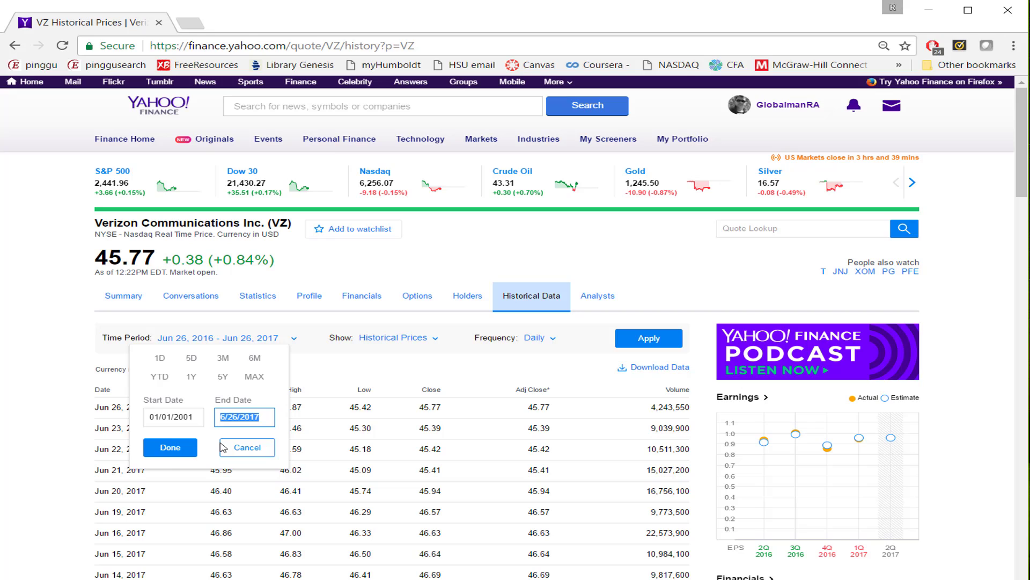
type("12/31/2")
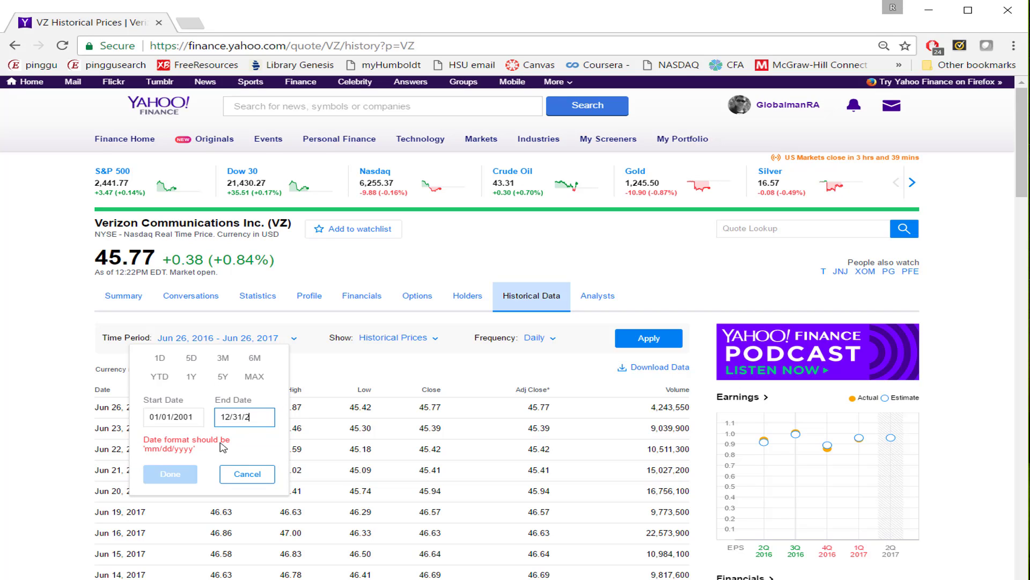
type("016")
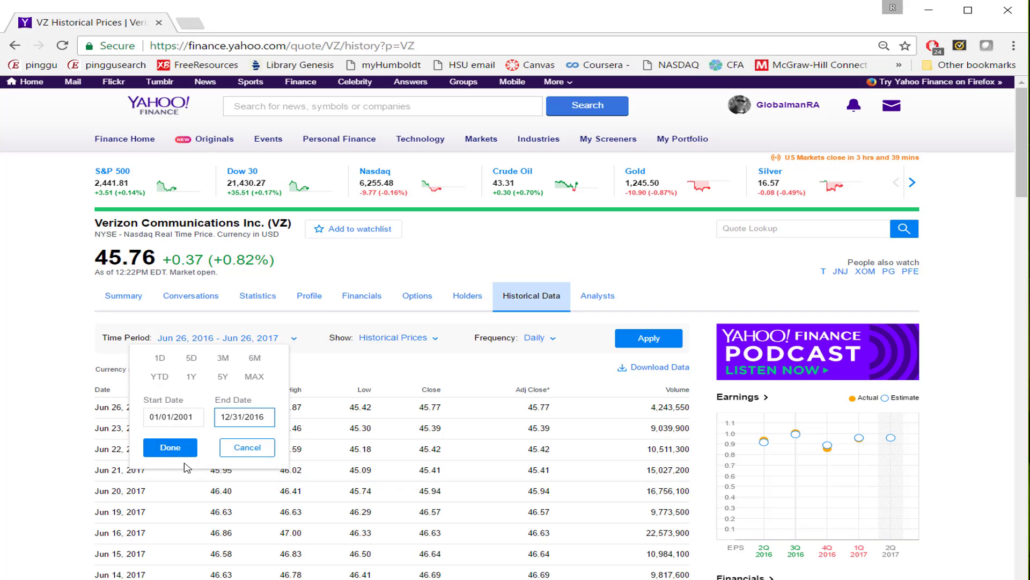
left_click(170, 447)
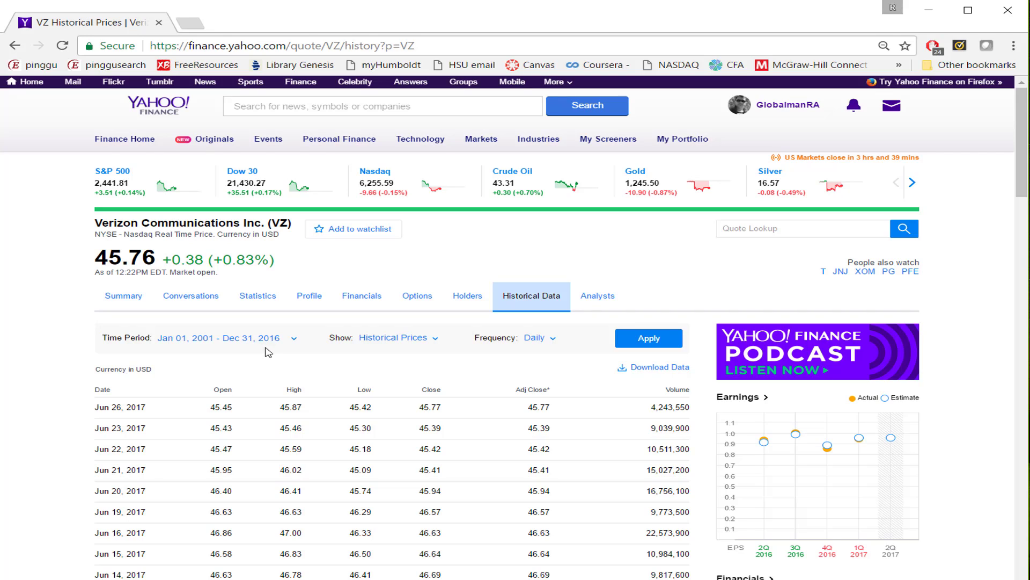
Keep Historical Prices, change frequency to Monthly, and apply to load 2001–2016 prices.
left_click(436, 341)
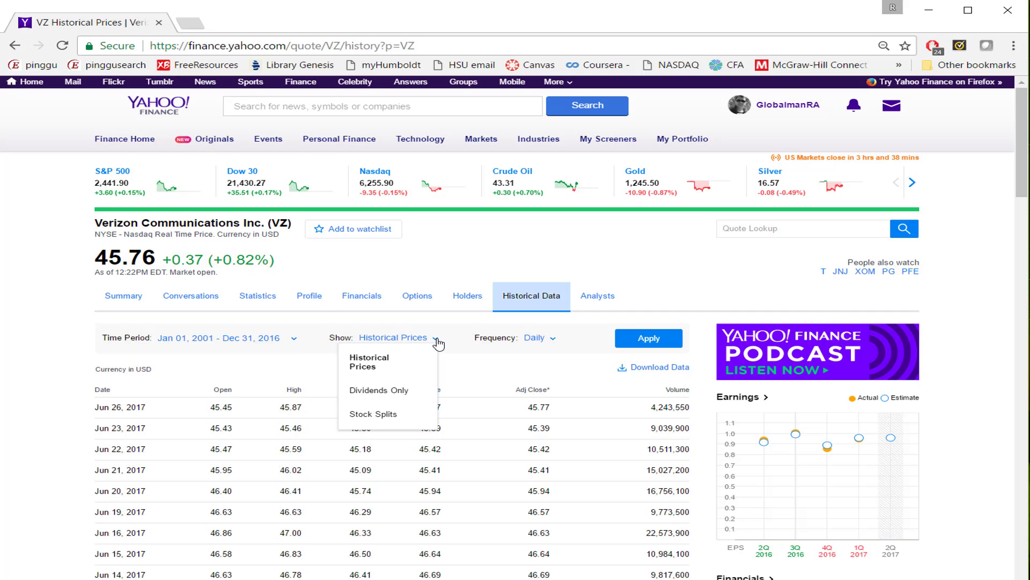
left_click(382, 369)
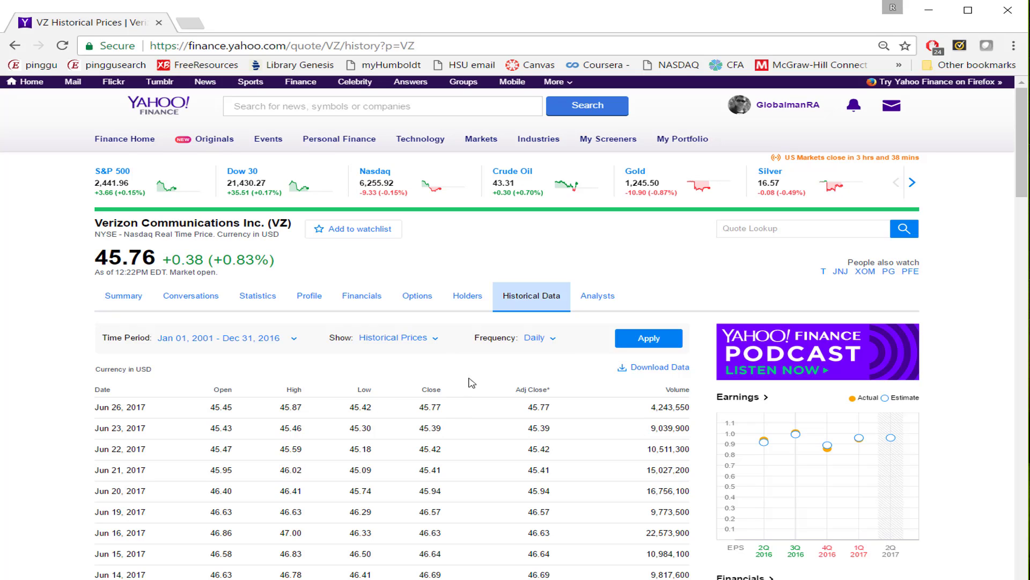
left_click(555, 343)
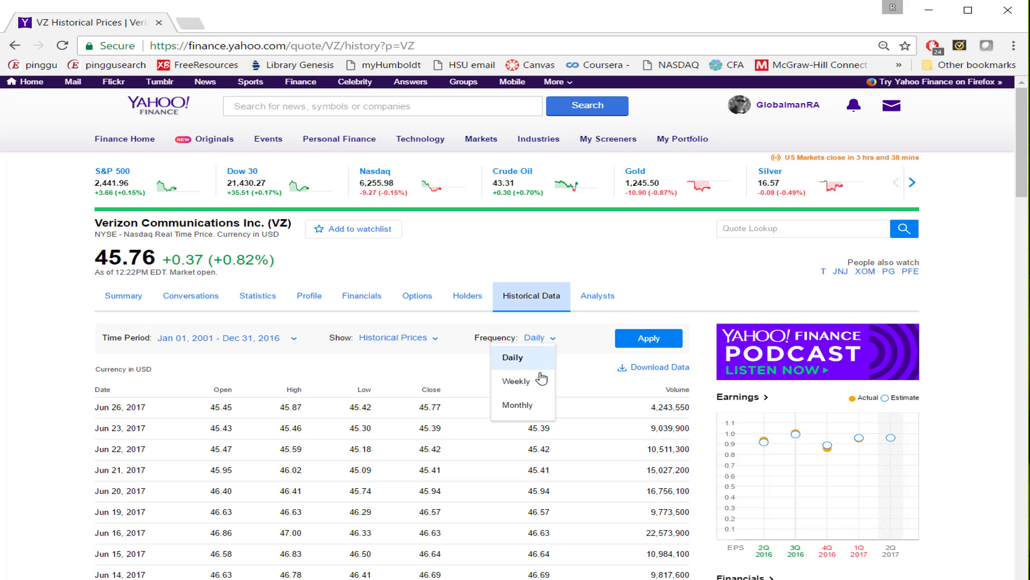
left_click(525, 410)
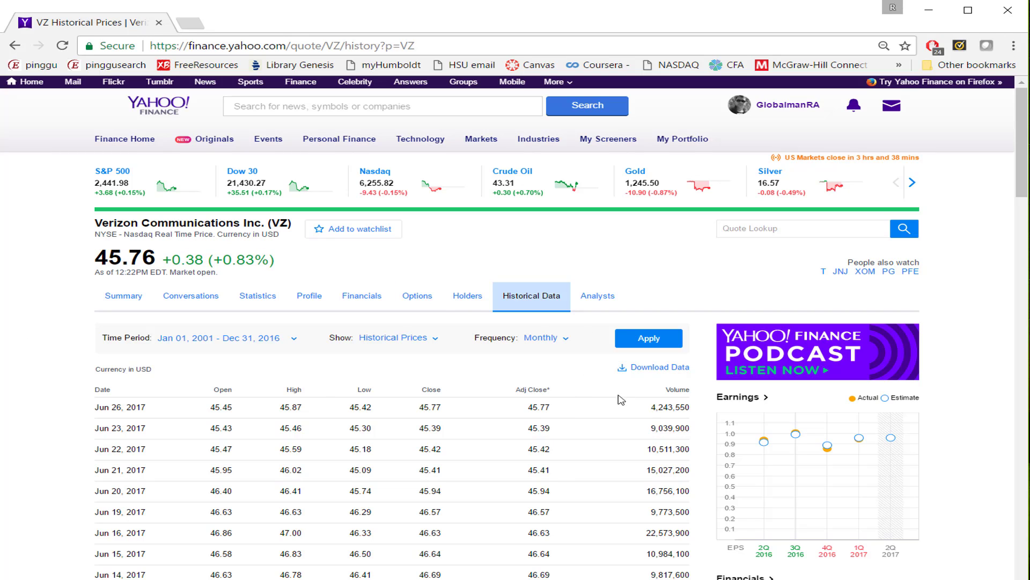
left_click(658, 346)
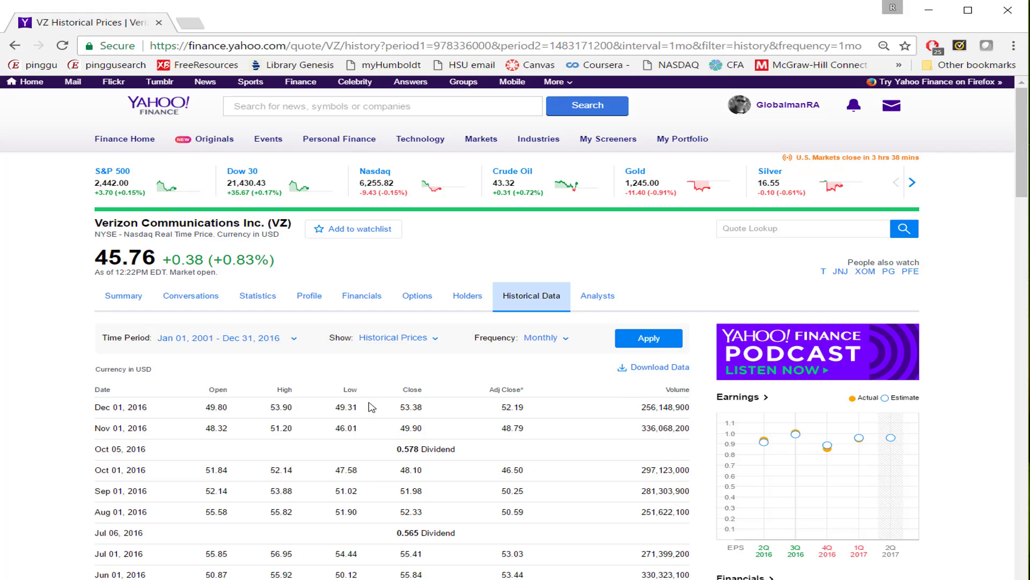
Save the Download Data link to the Desktop as VZ_Prices.
scroll(374, 400, "down", 12)
scroll(403, 399, "down", 5)
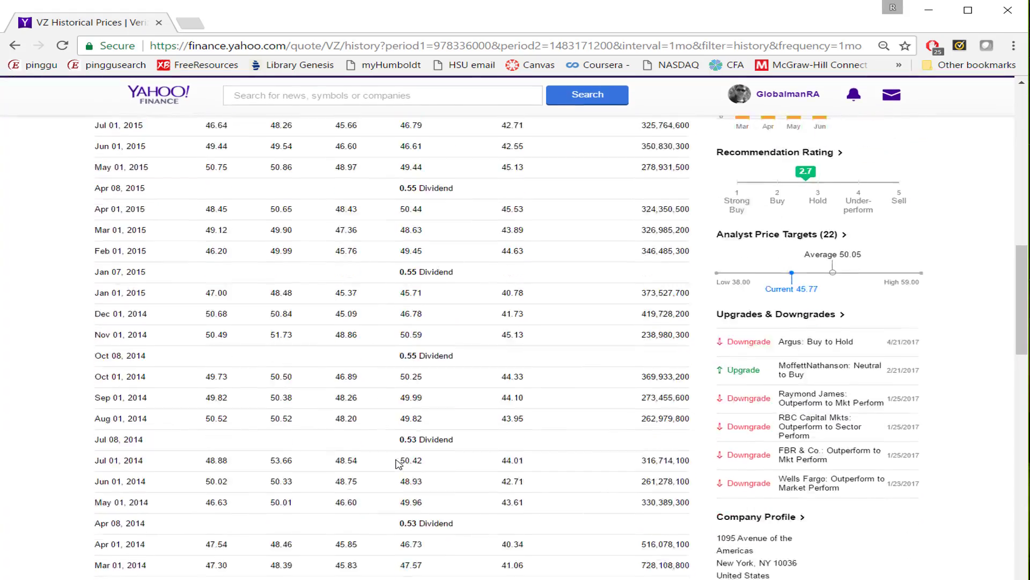
scroll(408, 397, "up", 7)
scroll(407, 460, "up", 10)
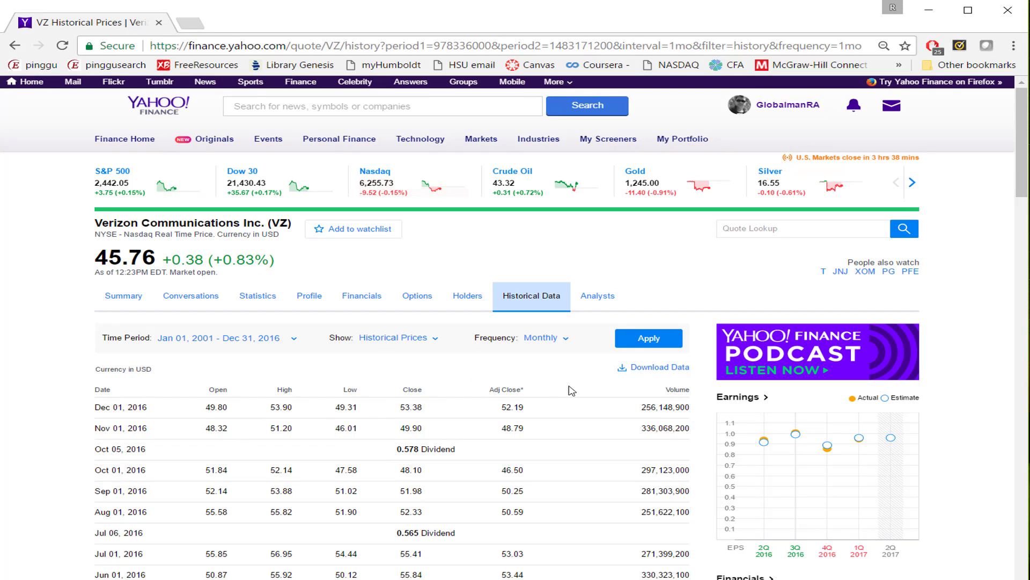
right_click(656, 371)
left_click(698, 436)
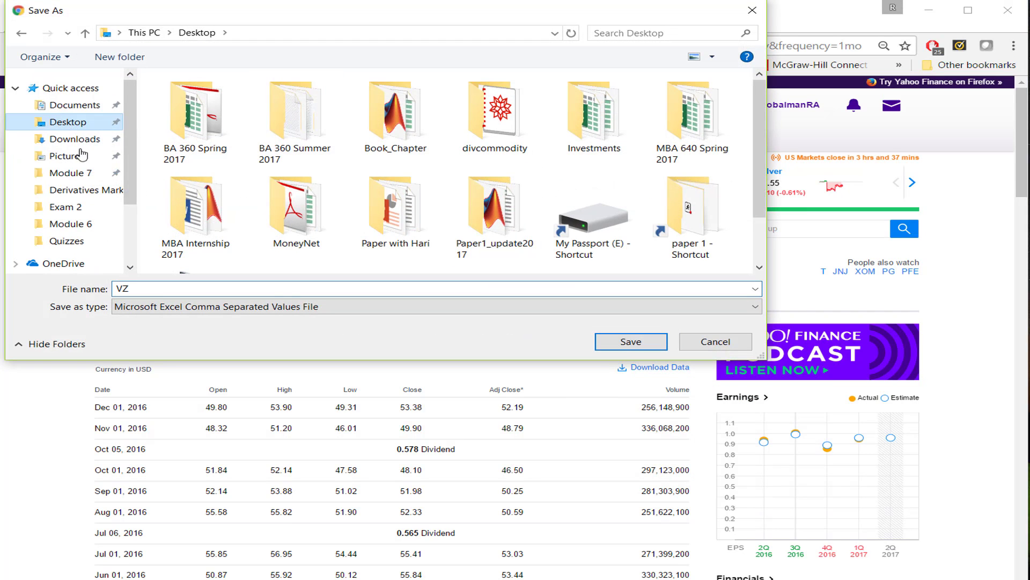
left_click(70, 125)
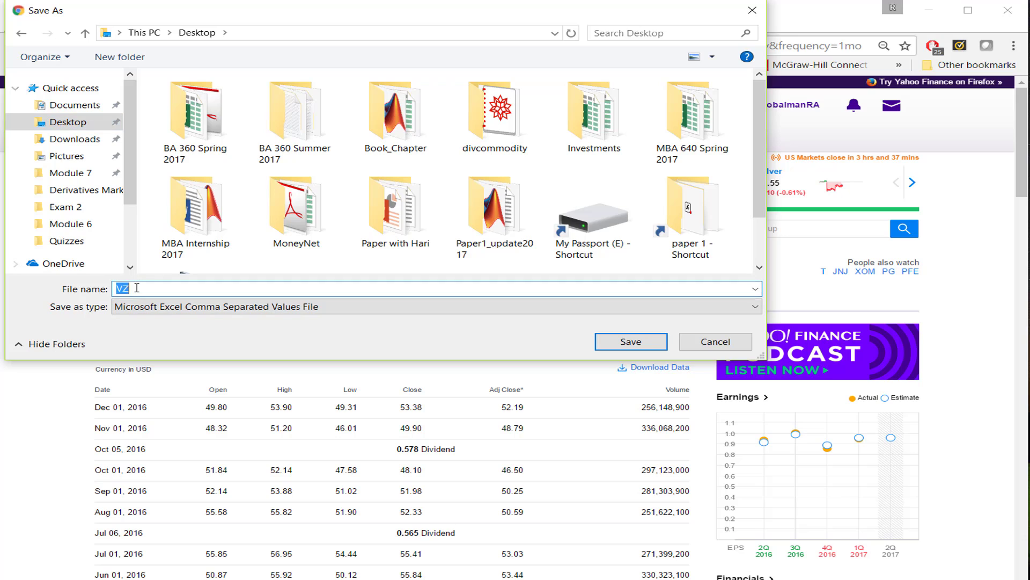
left_click(137, 288)
type("_Prices")
key("Return")
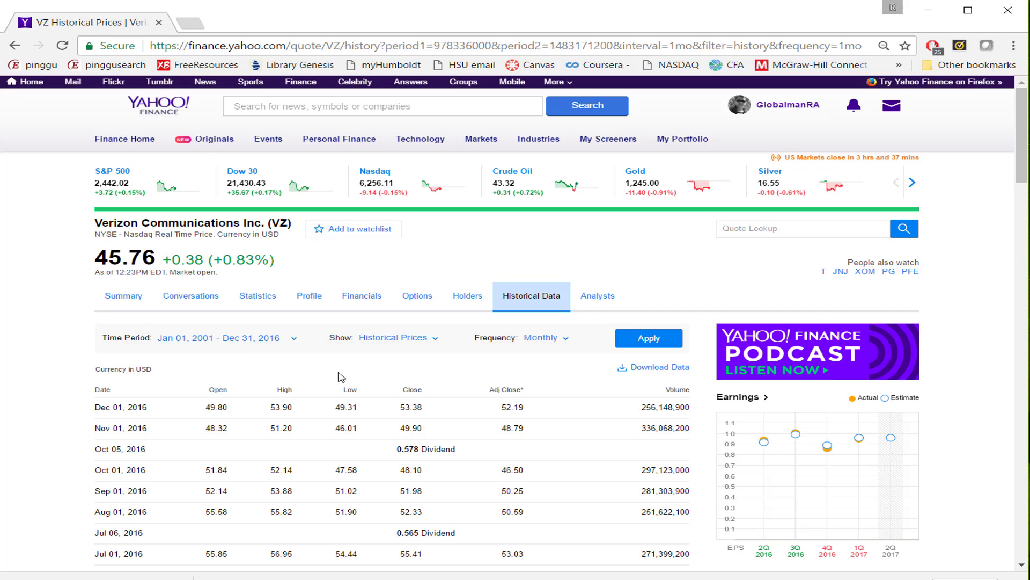
Keep Monthly frequency, set Show to Dividends Only, and apply.
left_click(570, 345)
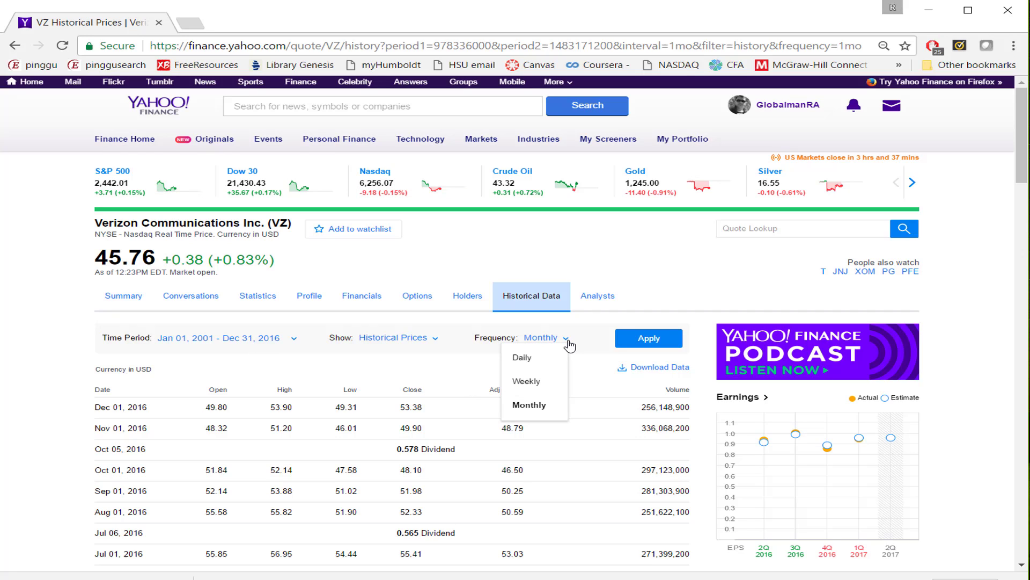
left_click(588, 352)
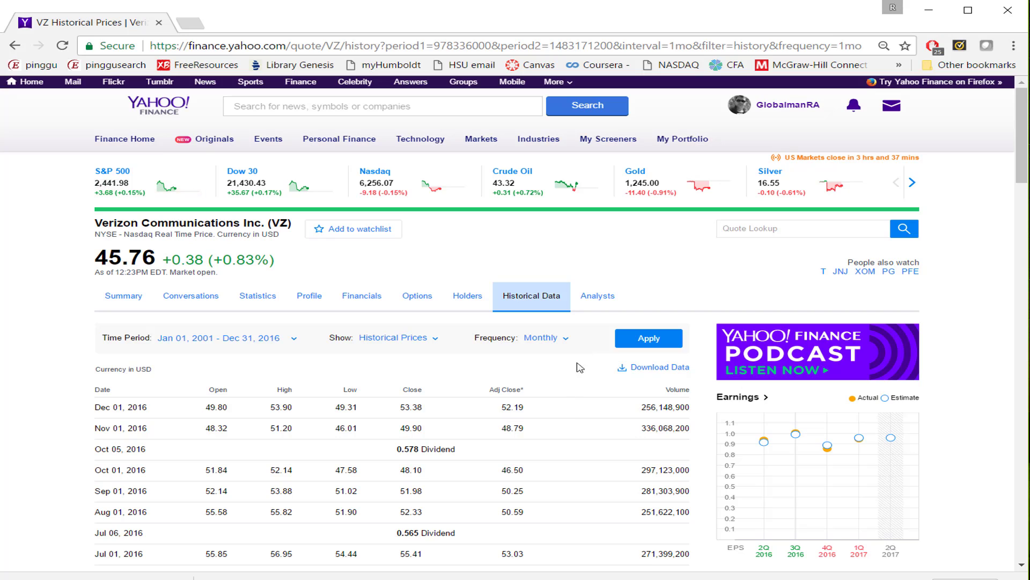
left_click(436, 342)
left_click(396, 392)
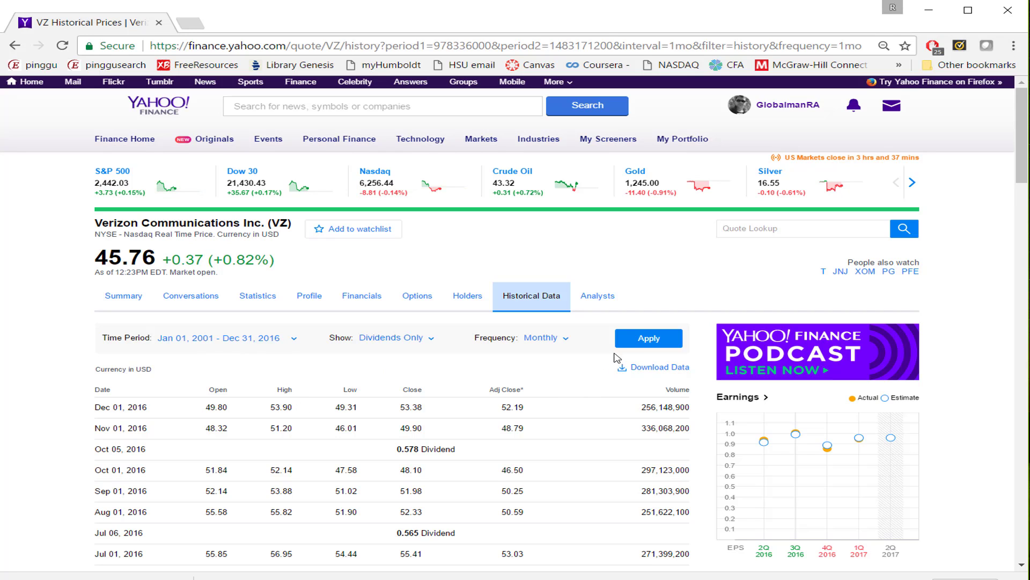
left_click(633, 345)
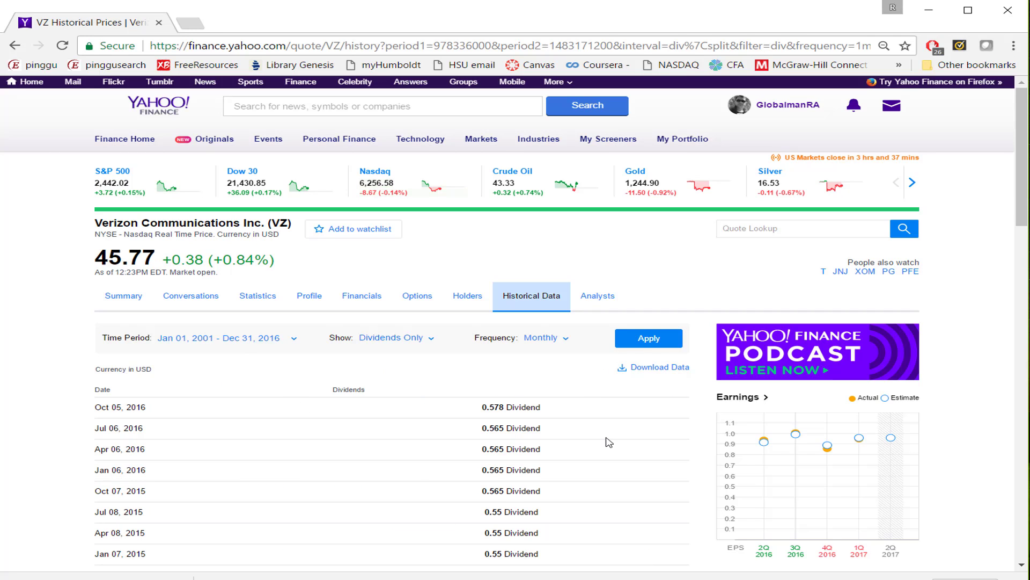
Bring up the save options for the dividend Download Data link.
scroll(620, 444, "down", 13)
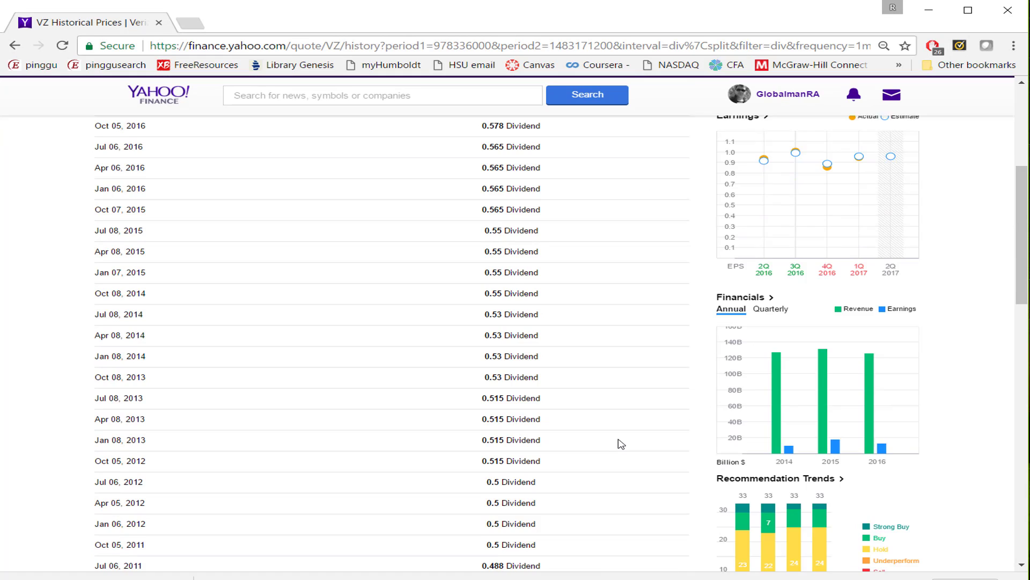
scroll(621, 443, "up", 8)
scroll(621, 444, "up", 5)
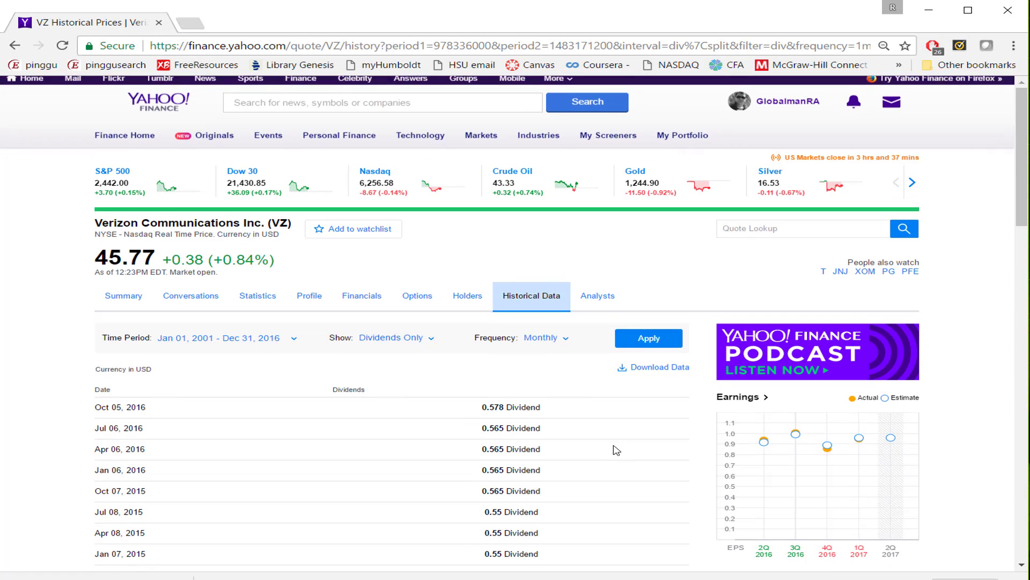
right_click(663, 374)
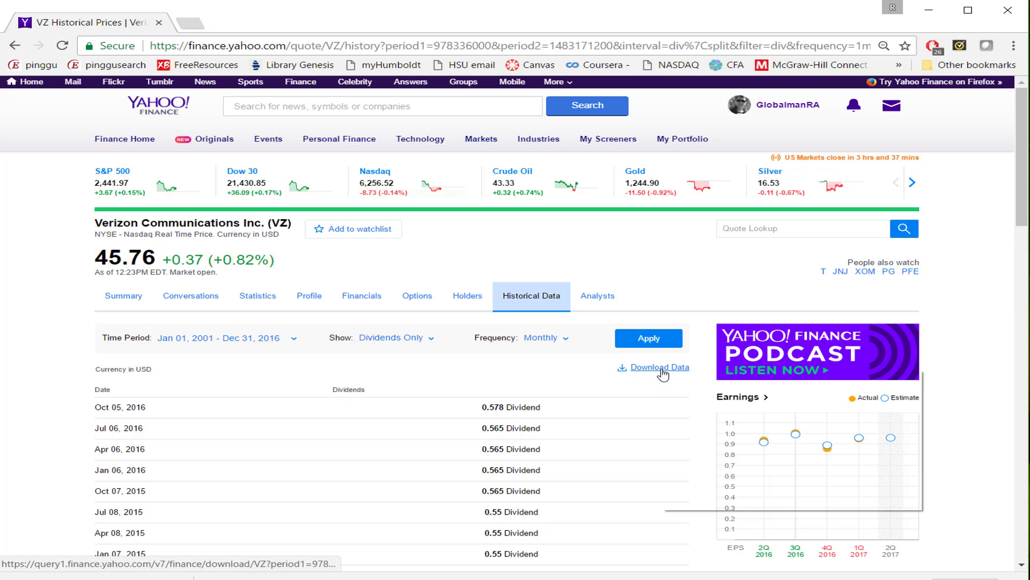
Save the dividend download to the Desktop as VZ_div.
left_click(692, 436)
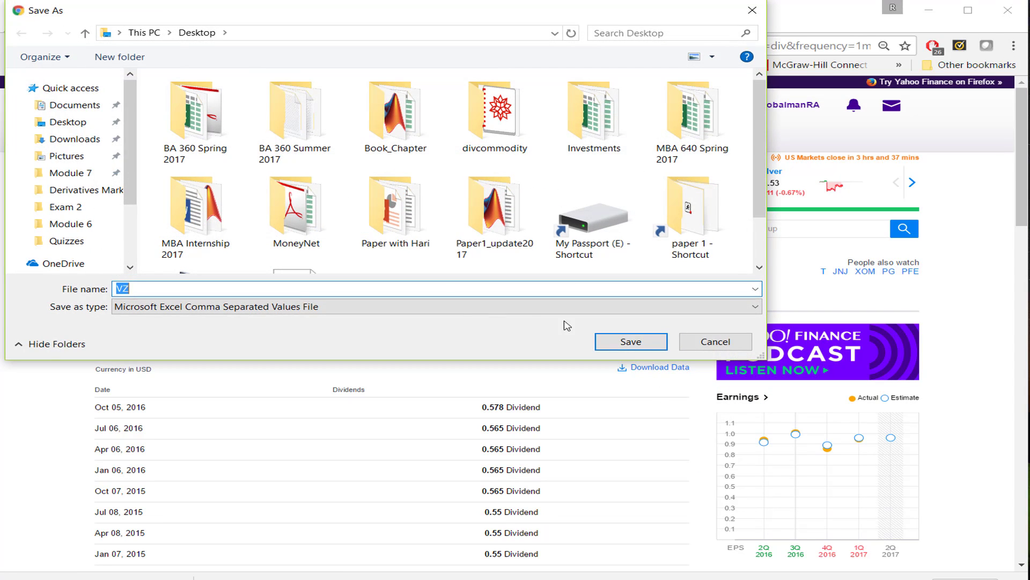
left_click(143, 288)
type("_div")
left_click(612, 348)
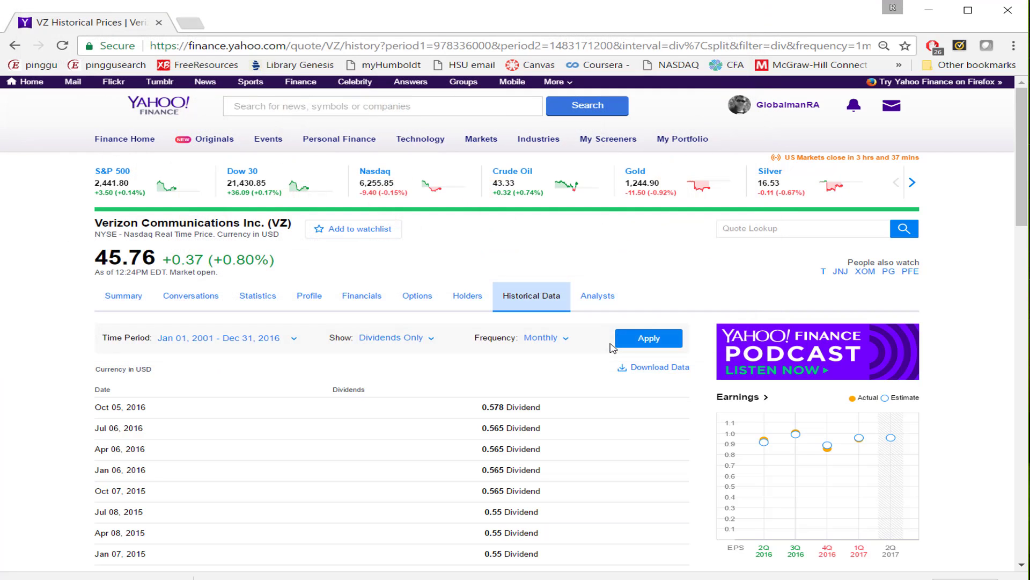
Minimize Chrome, create a blank Excel workbook, then minimize Excel to reveal the Desktop.
left_click(928, 10)
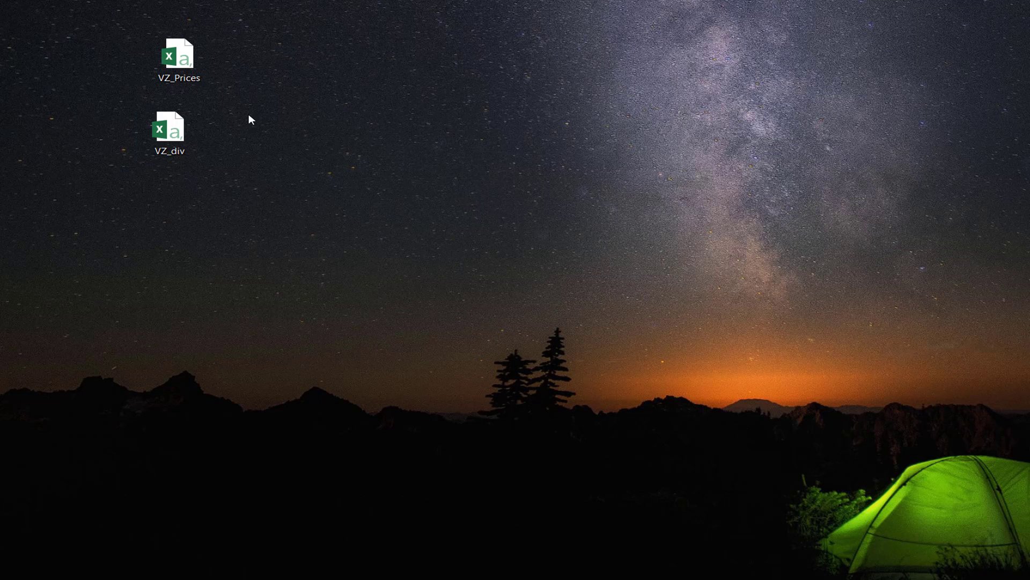
mouse_move(181, 141)
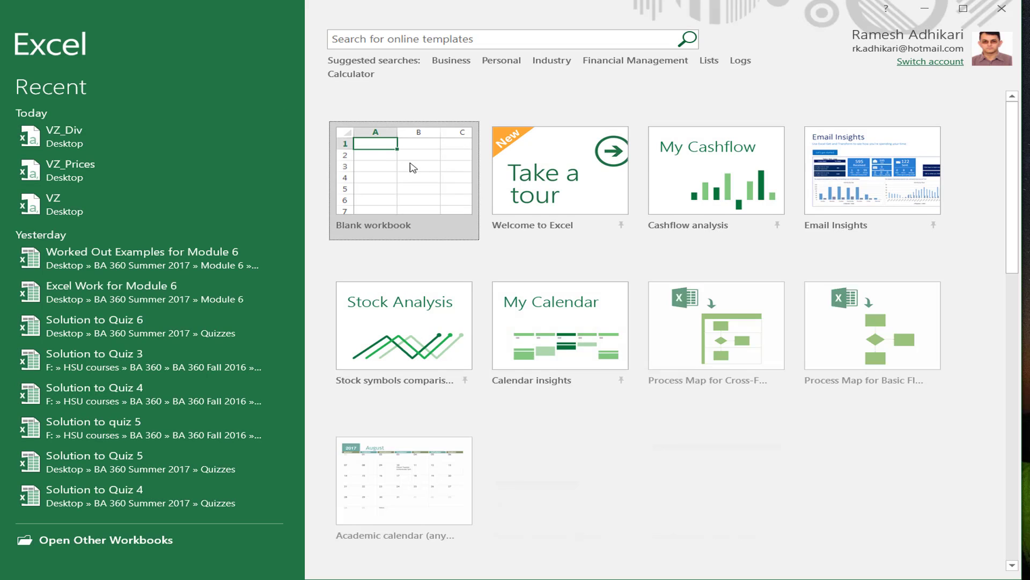
left_click(393, 148)
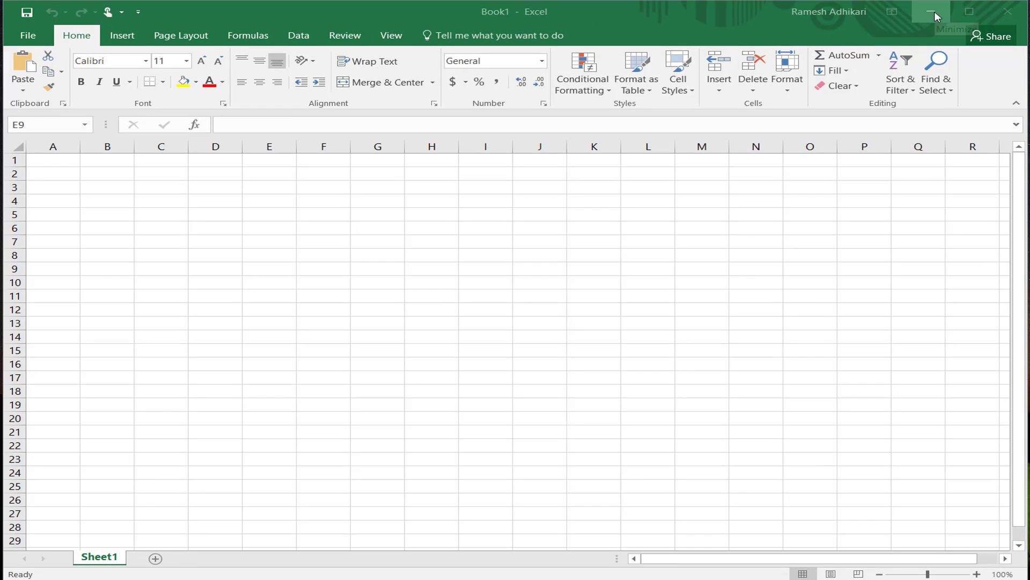
left_click(934, 11)
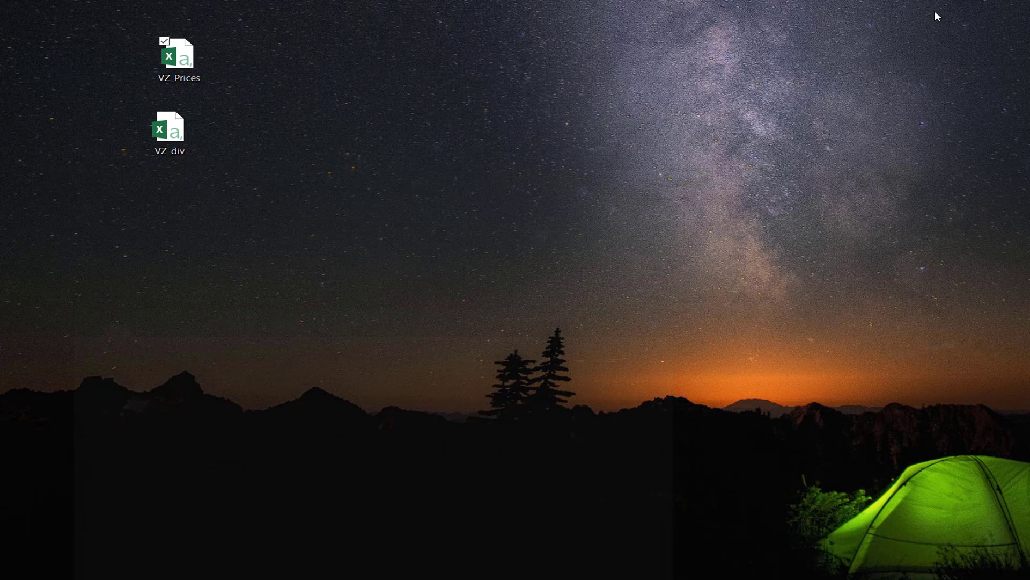
Open VZ_Prices, widen column A, and review the Open through Volume column headings.
double_click(186, 64)
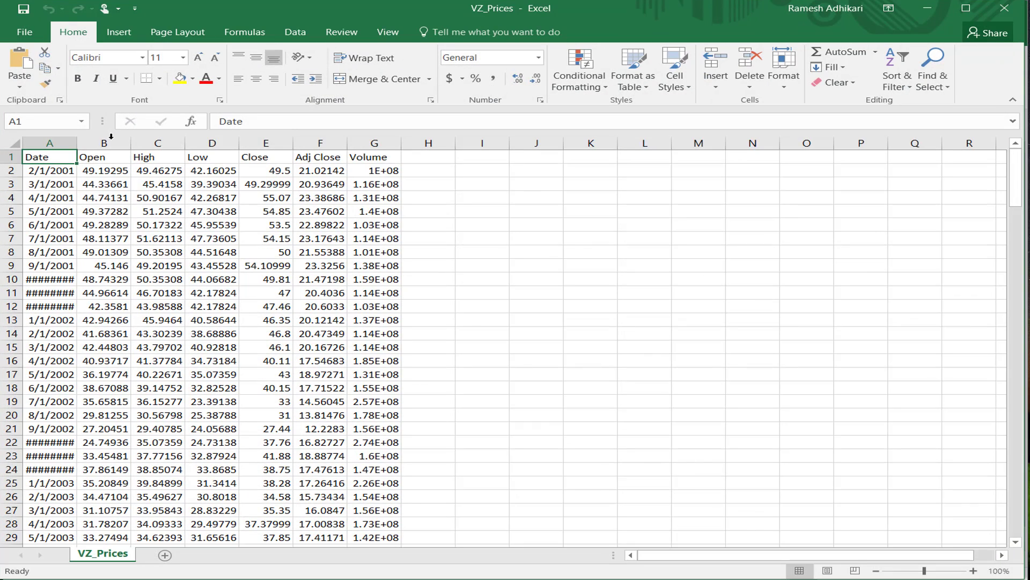
double_click(78, 144)
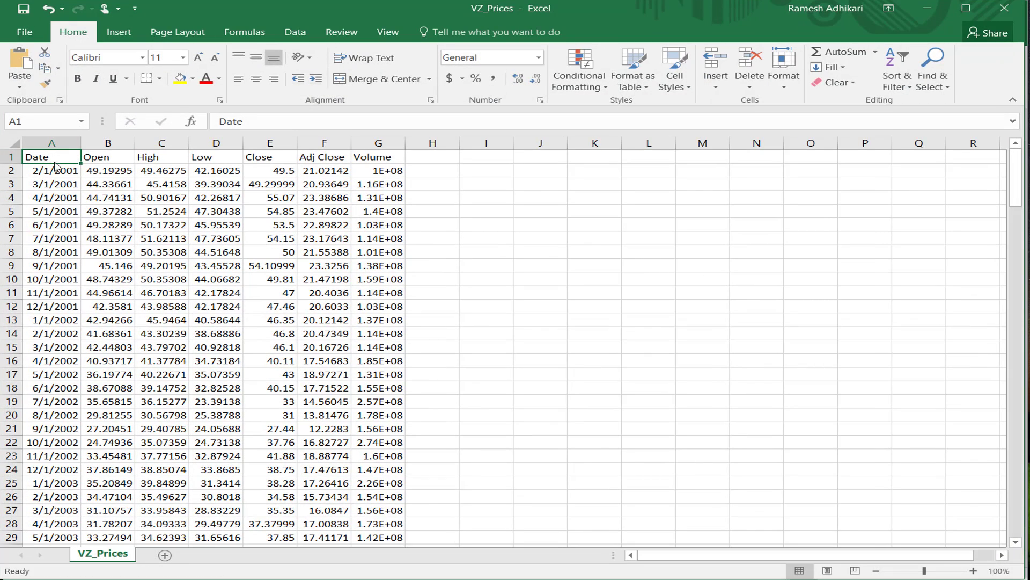
left_click(101, 161)
left_click(145, 162)
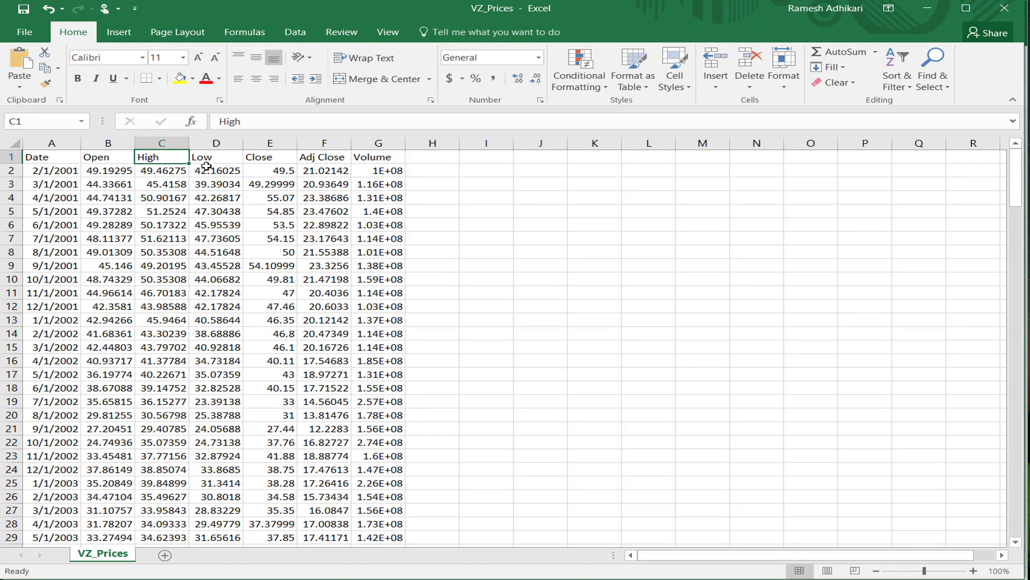
left_click(207, 162)
left_click(259, 159)
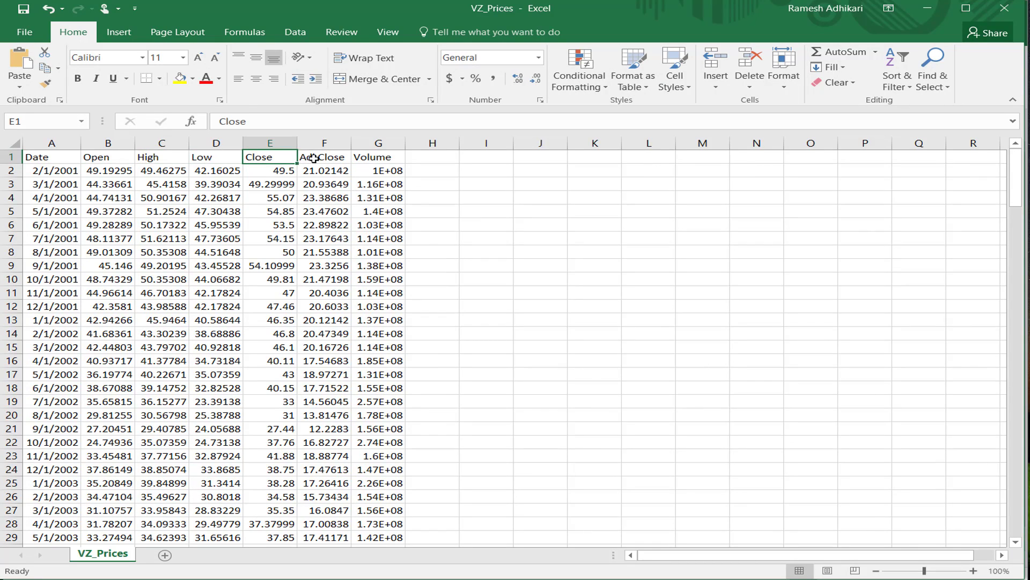
left_click(315, 159)
left_click(371, 160)
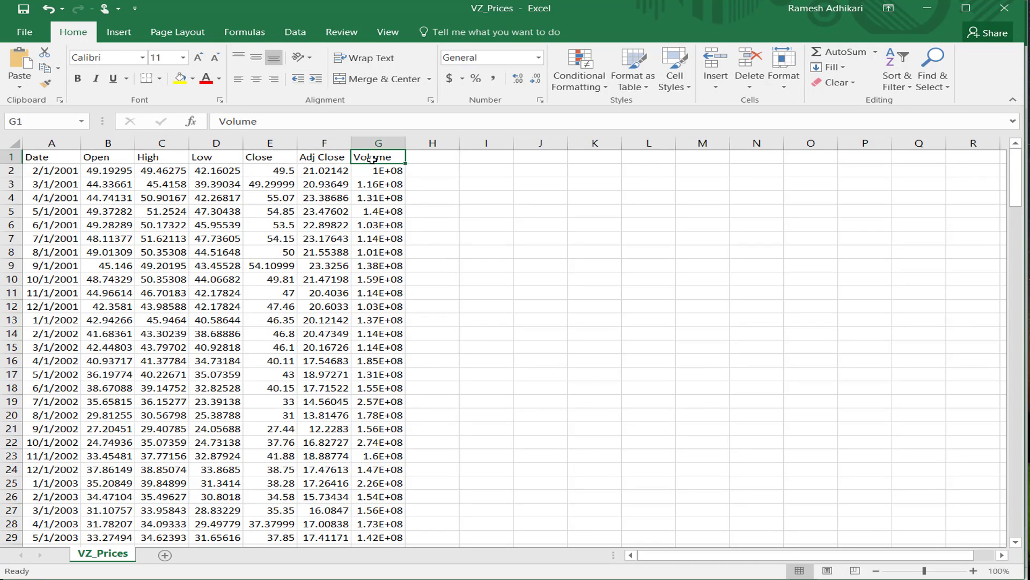
Copy the VZ_Prices data and paste it into the first sheet of Book1.
key("ctrl+c")
left_click(8, 143)
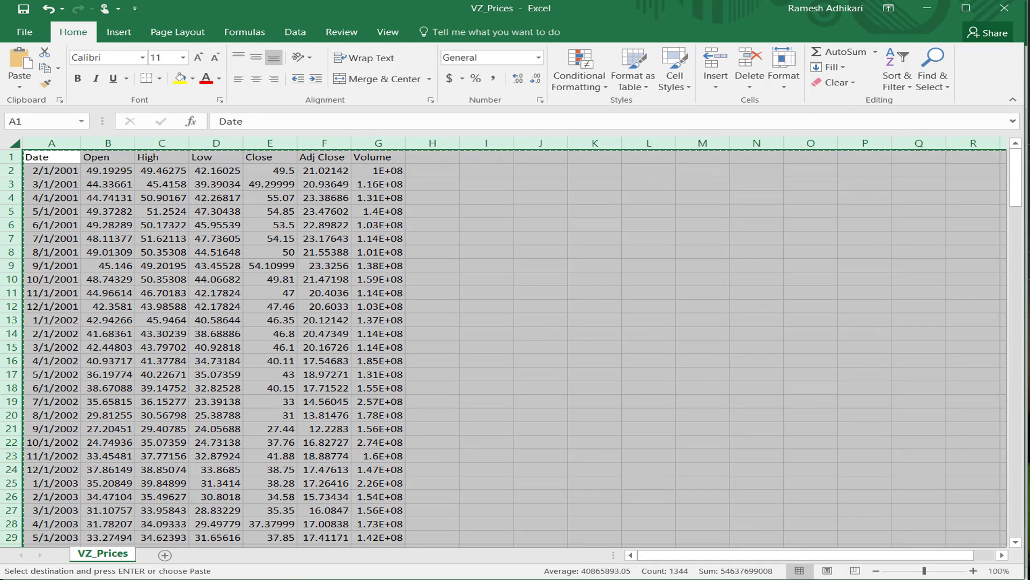
left_click(159, 578)
left_click(43, 545)
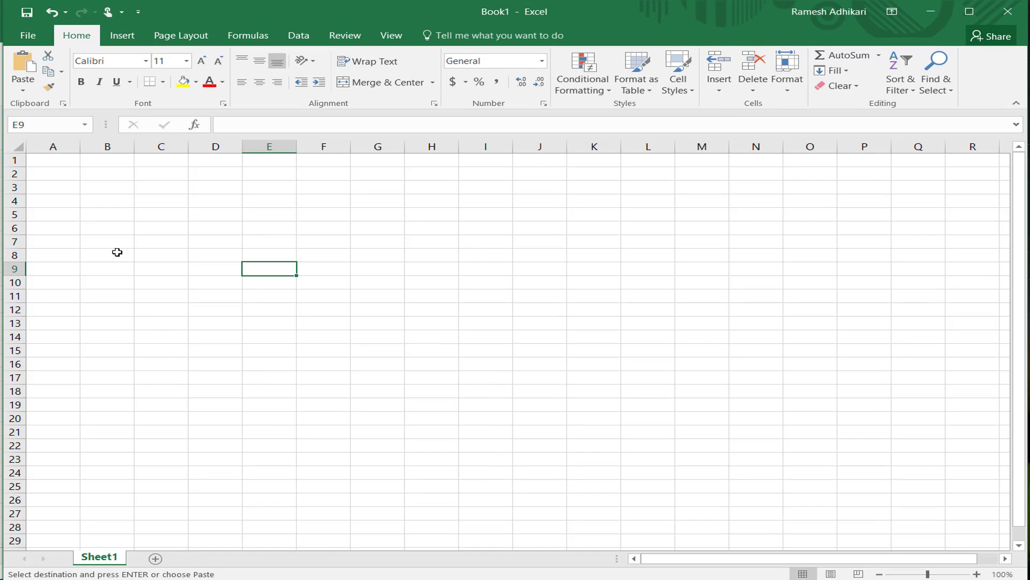
left_click(14, 145)
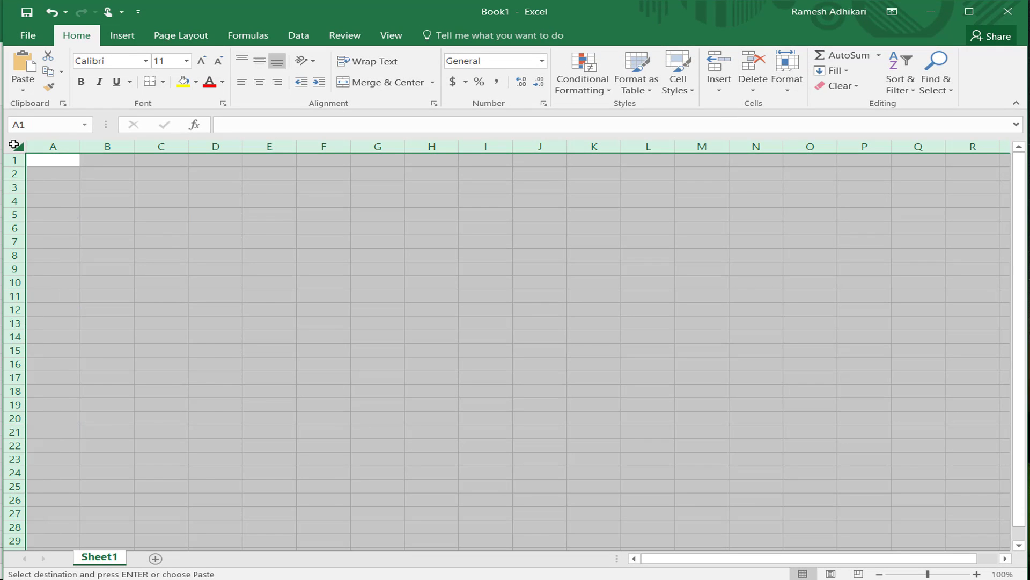
key("ctrl+v")
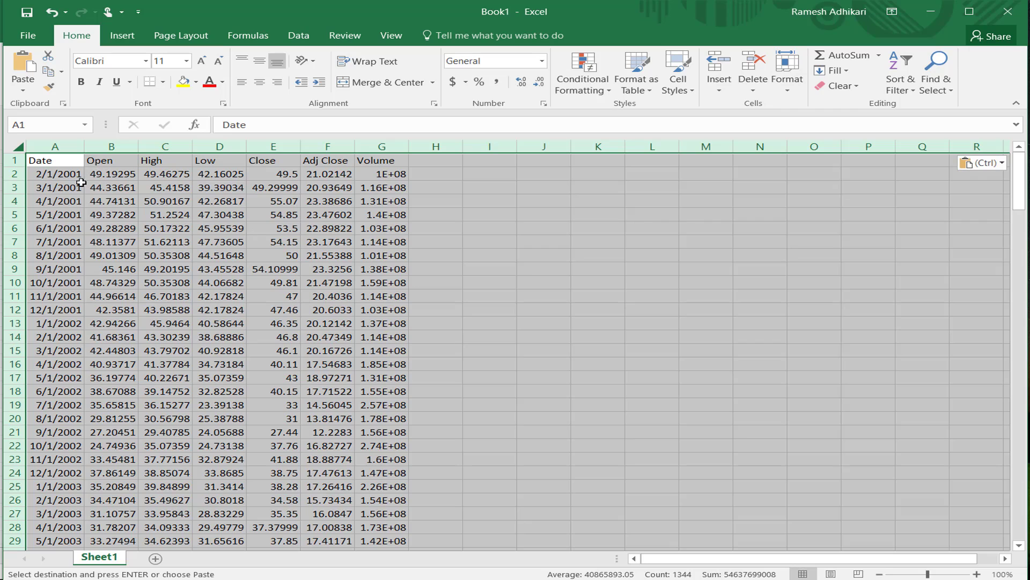
Rename the first sheet to 'Prices'.
right_click(102, 560)
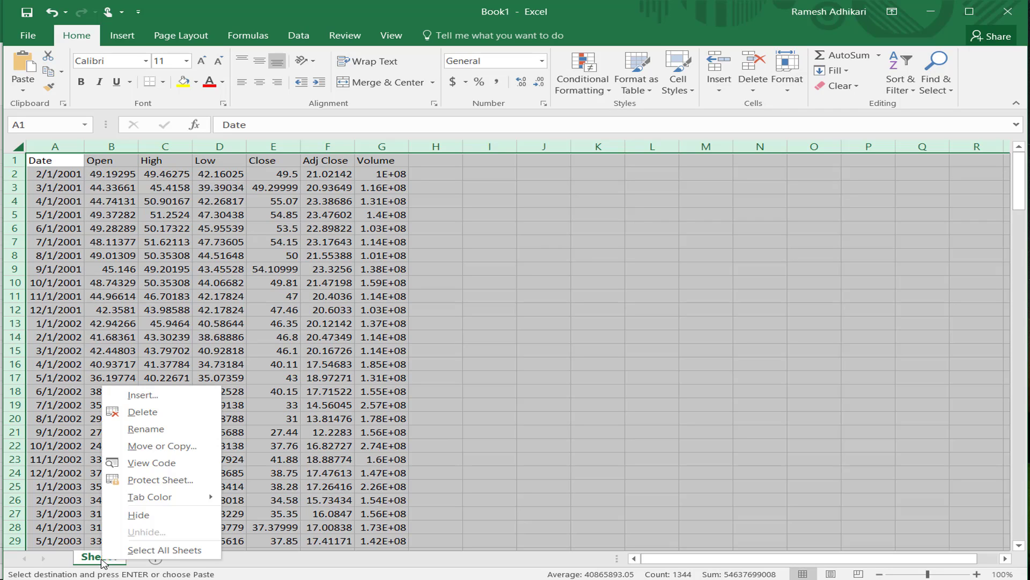
left_click(141, 428)
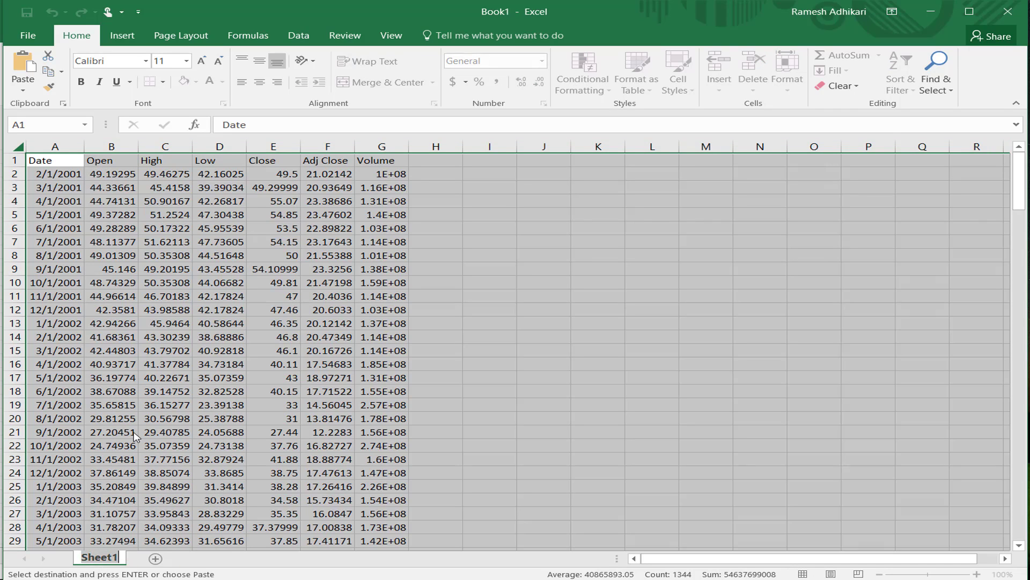
type("Prices")
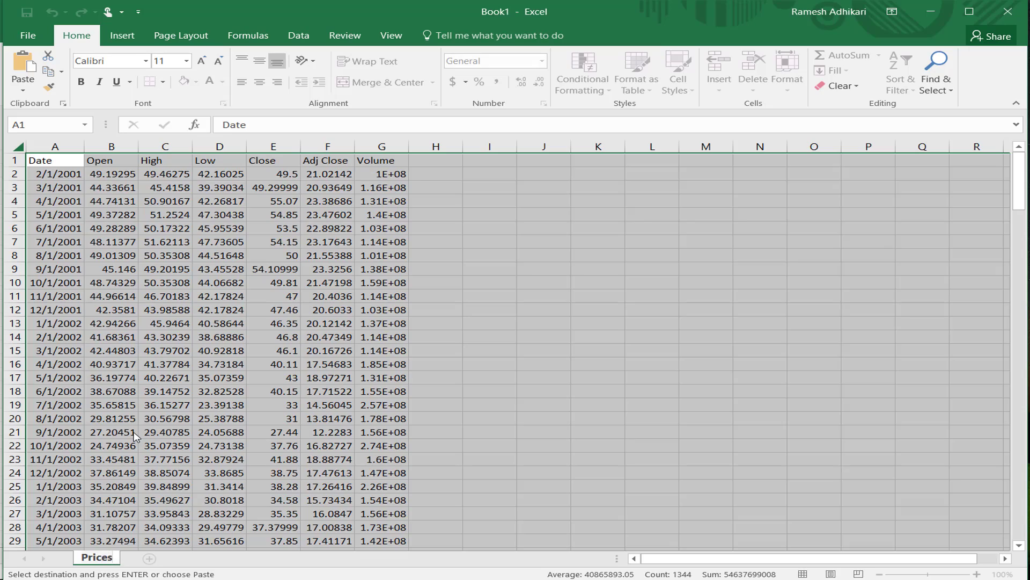
left_click(456, 362)
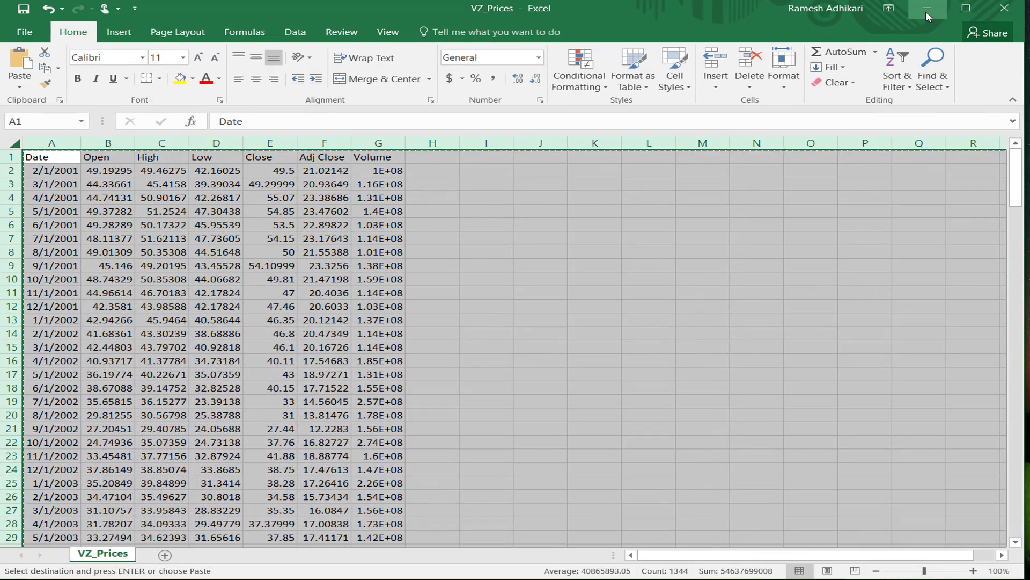
Open the VZ_div workbook from the desktop, widen column A, and select the whole sheet.
left_click(925, 11)
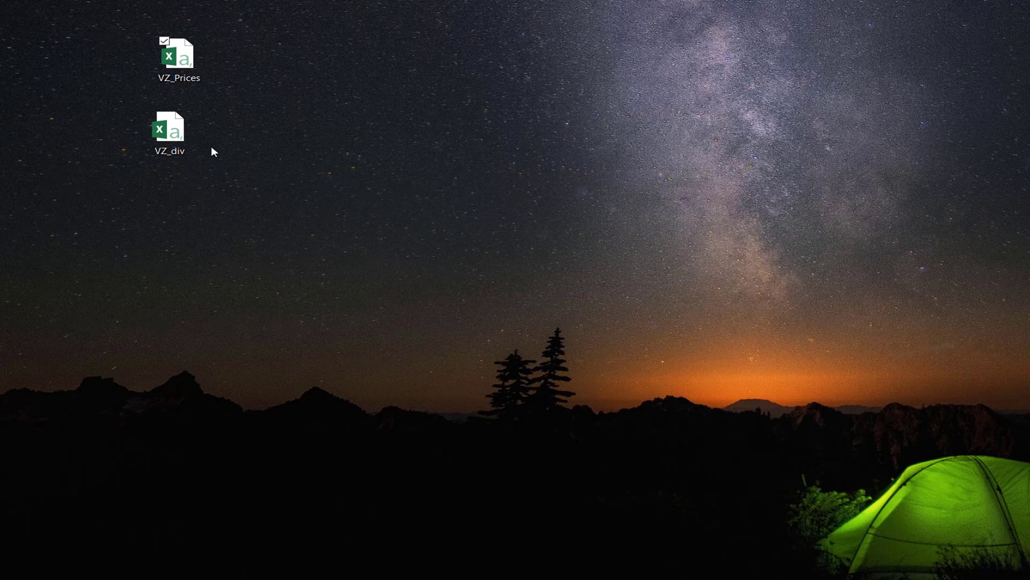
double_click(171, 131)
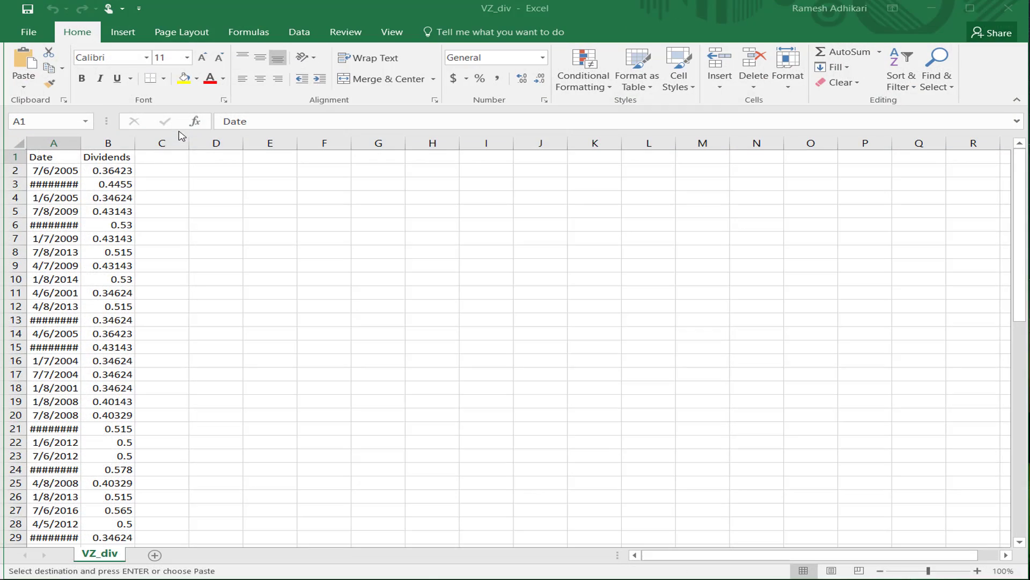
double_click(84, 144)
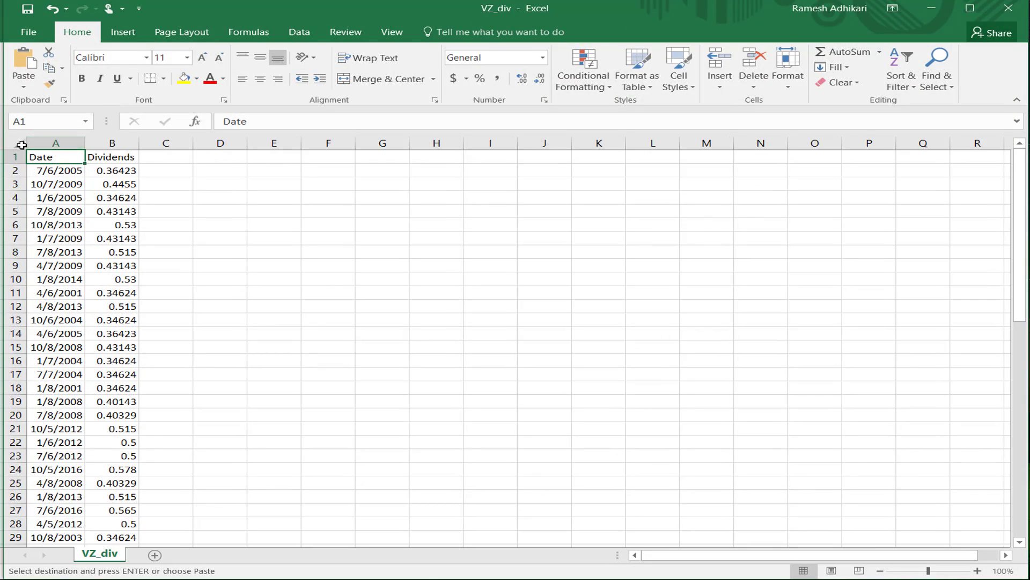
left_click(17, 142)
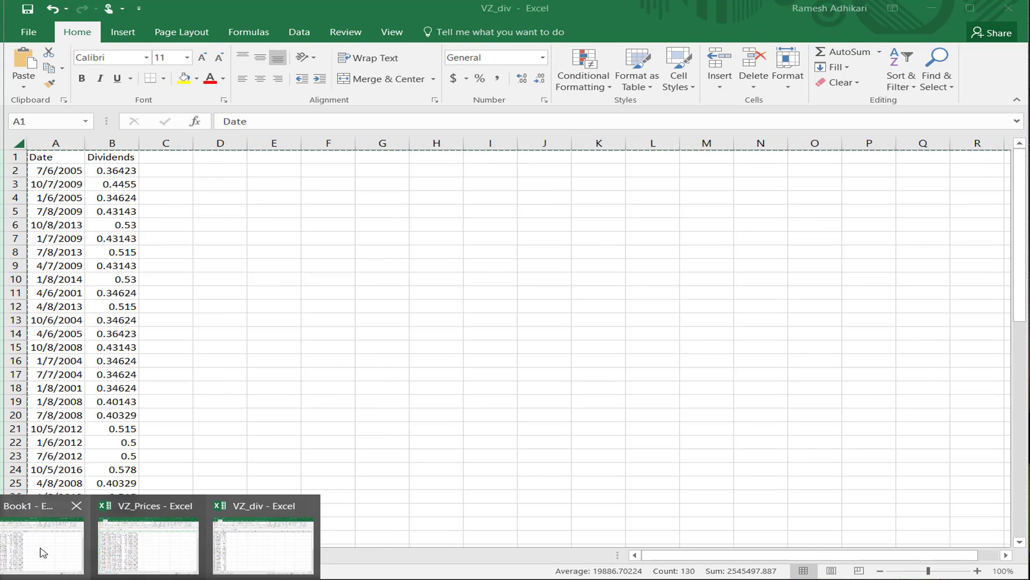
Add a new sheet to Book1, paste the Date and Dividends data, and start renaming it.
left_click(37, 560)
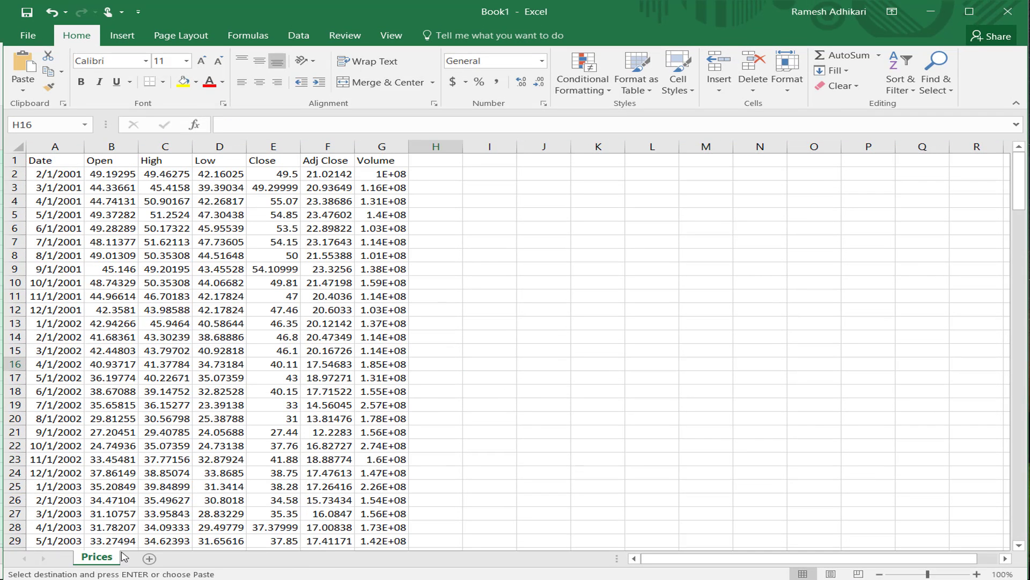
left_click(151, 560)
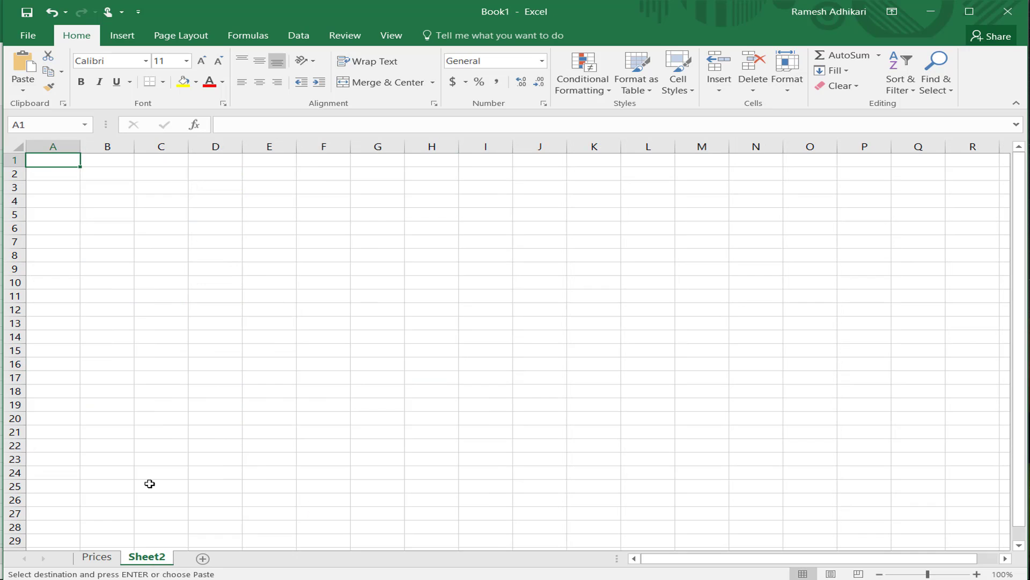
left_click(16, 145)
key("ctrl+v")
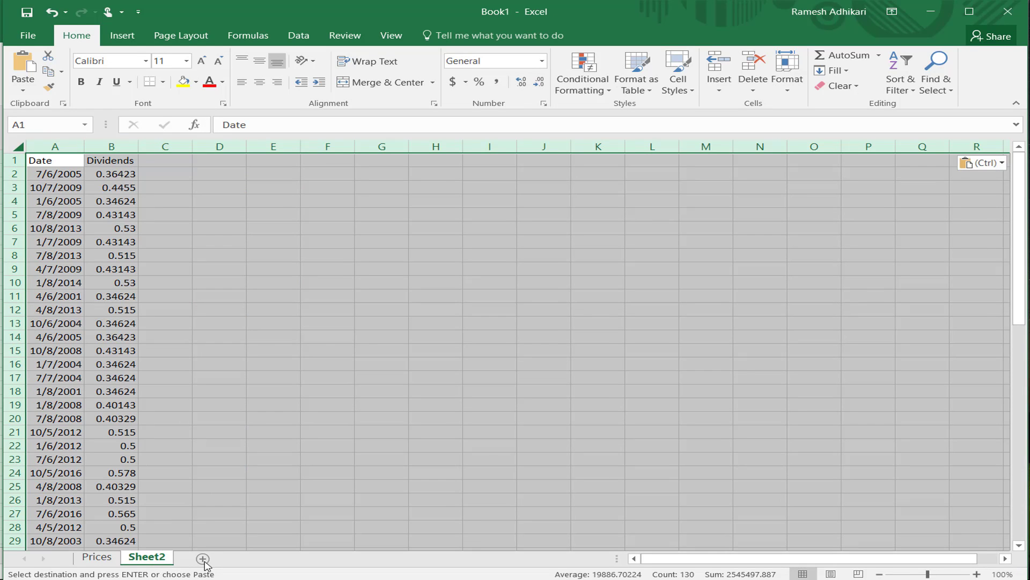
right_click(146, 560)
left_click(182, 431)
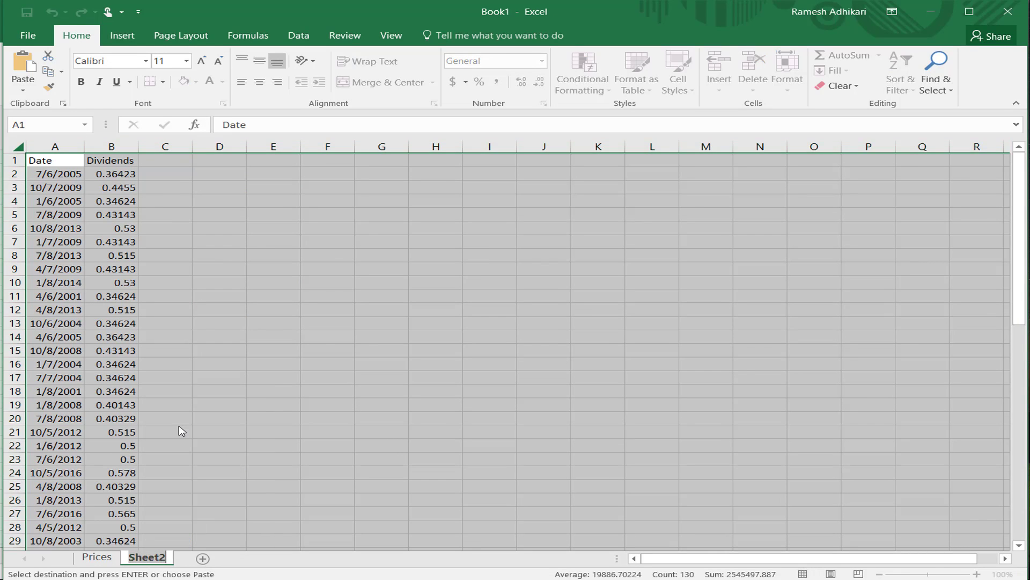
Name the second sheet 'Idv'.
type("Idv")
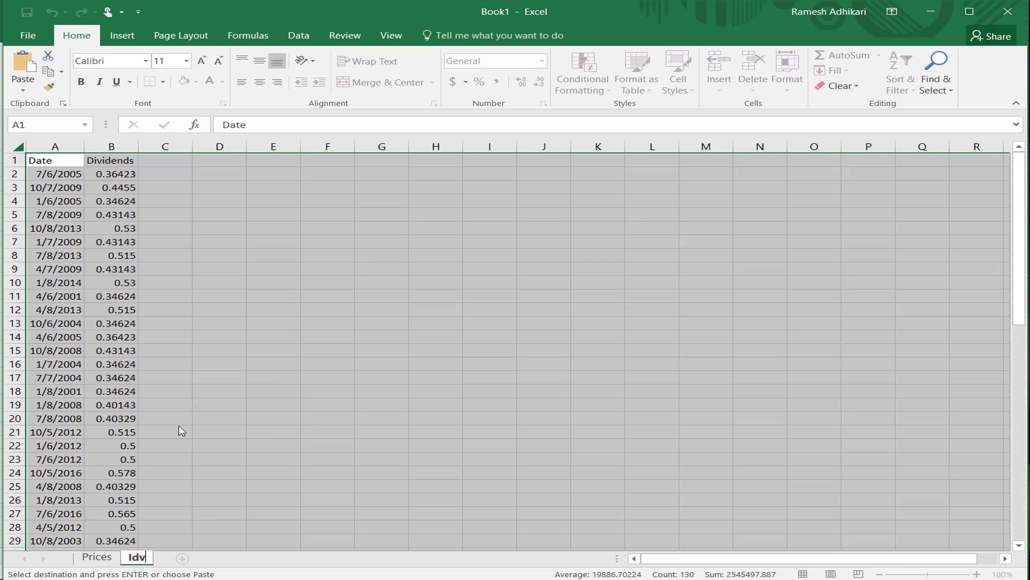
left_click(112, 200)
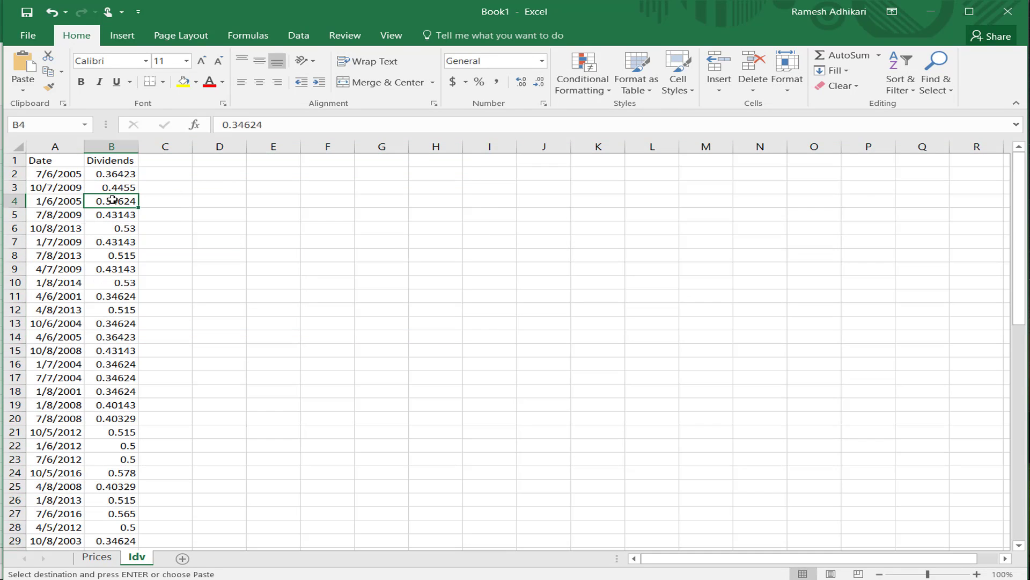
left_click(84, 146)
Select the dividend dates down column A to review them, ending on cell A2.
left_click(64, 175)
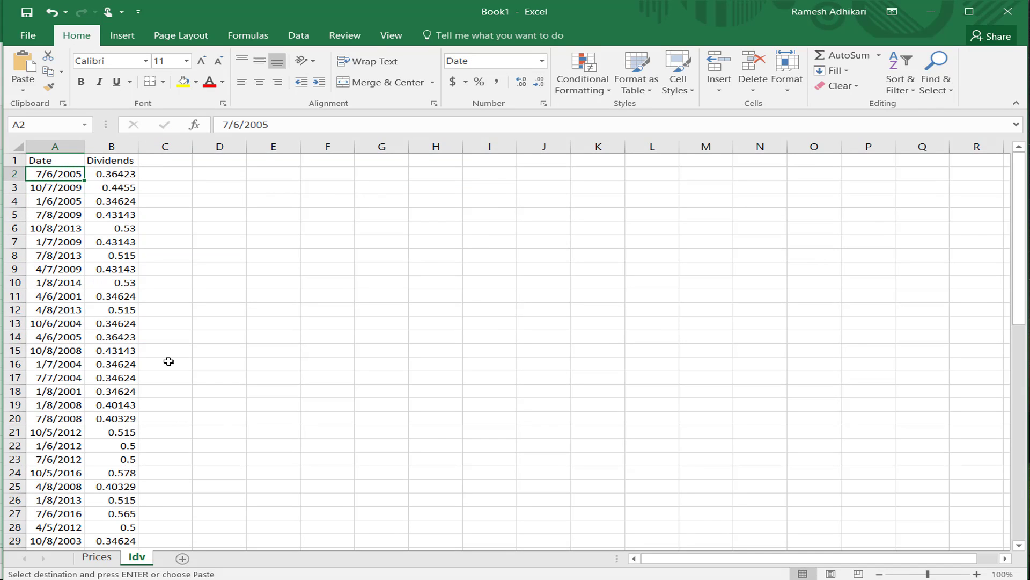
scroll(214, 359, "down", 4)
scroll(217, 359, "down", 5)
scroll(216, 354, "up", 5)
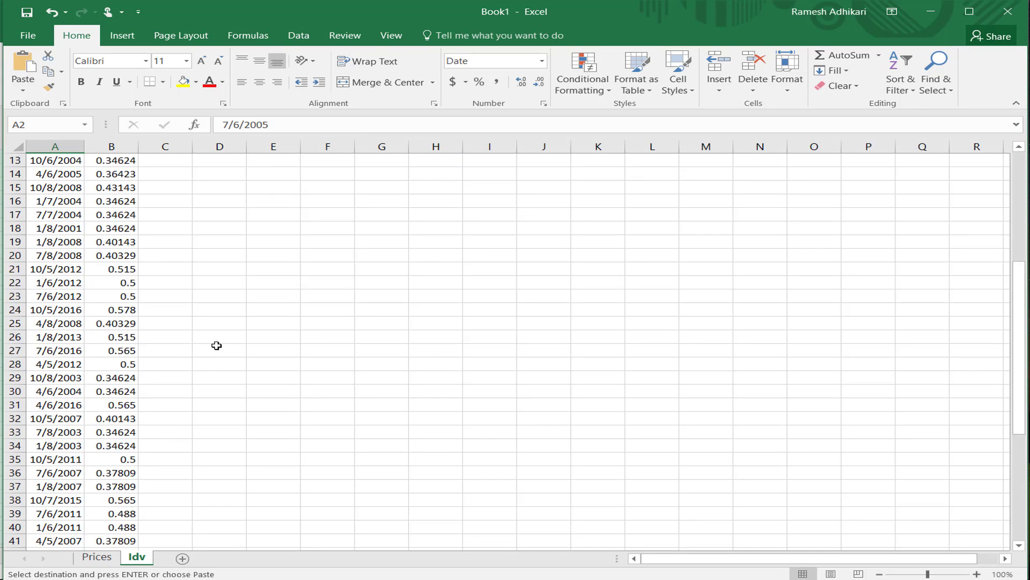
scroll(216, 346, "up", 4)
left_click(66, 192)
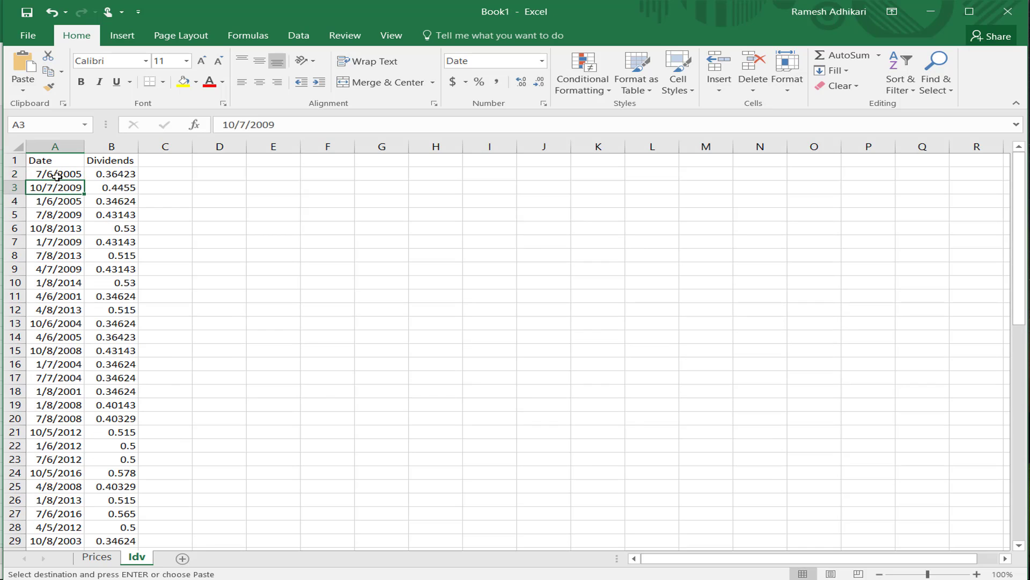
left_click_drag(56, 173, 68, 498)
scroll(68, 498, "up", 6)
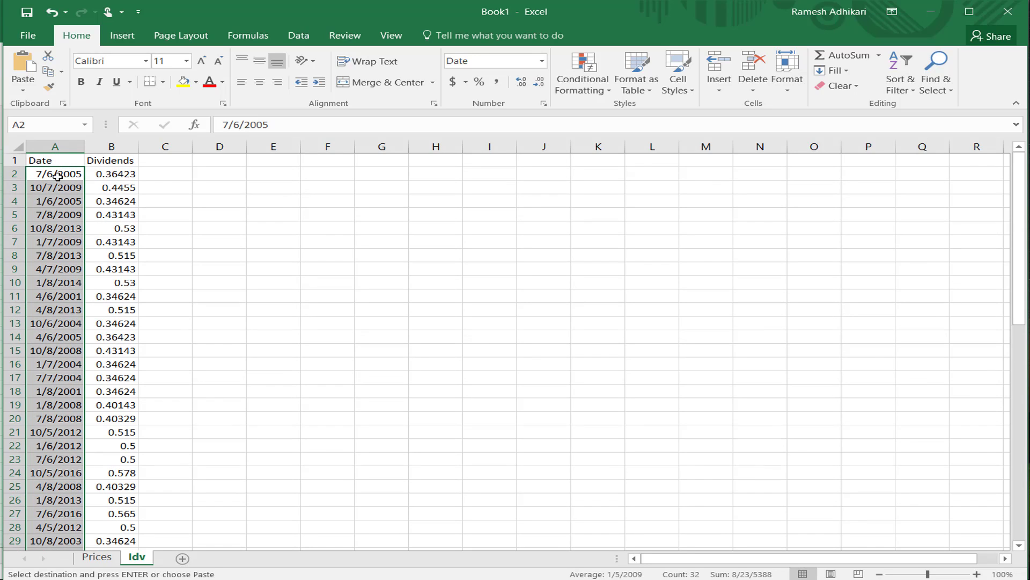
left_click(62, 175)
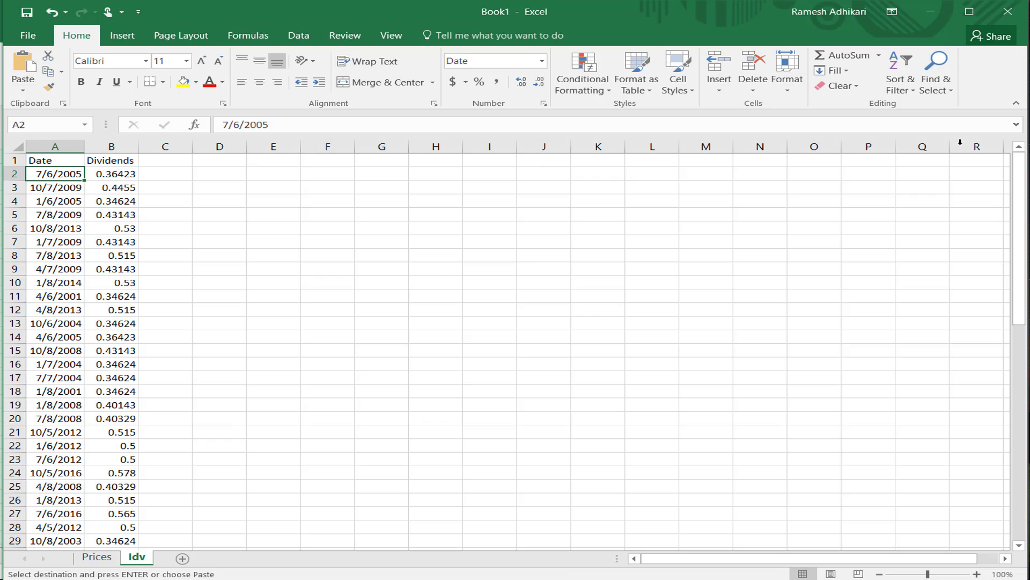
Sort the Idv dates oldest to newest and select the sorted date column to check the order.
left_click(913, 91)
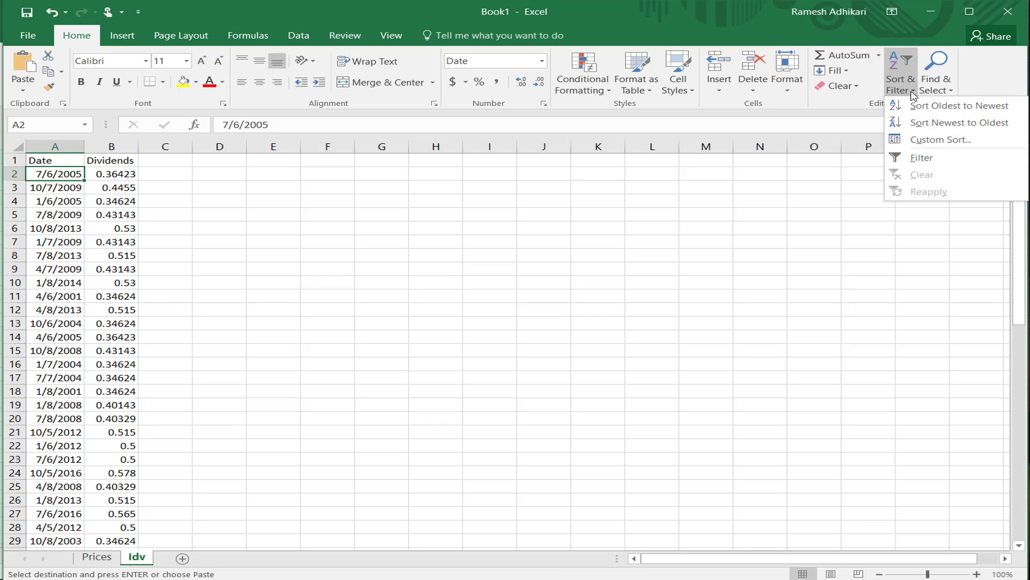
left_click(936, 111)
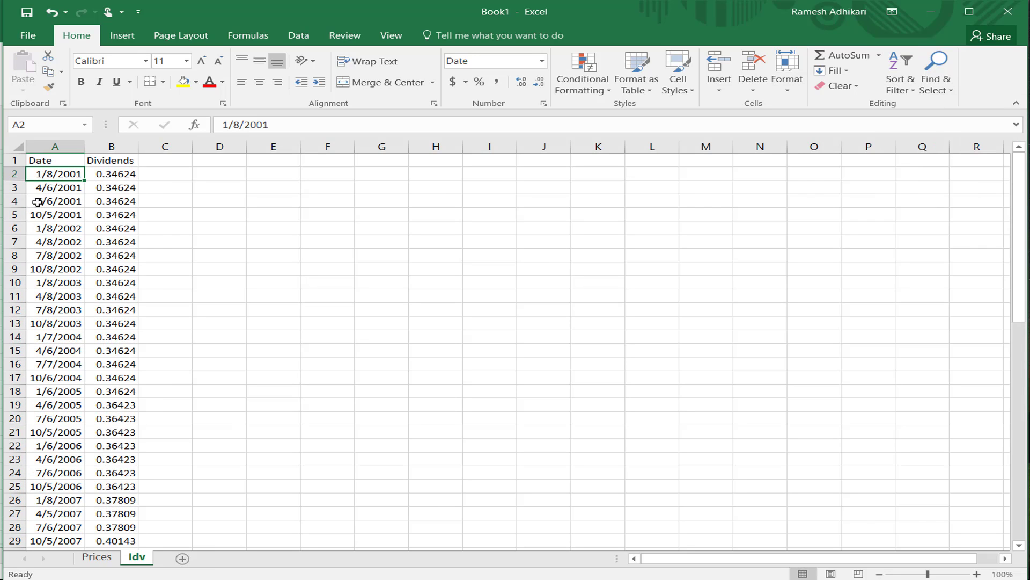
left_click(59, 192)
left_click_drag(60, 172, 70, 542)
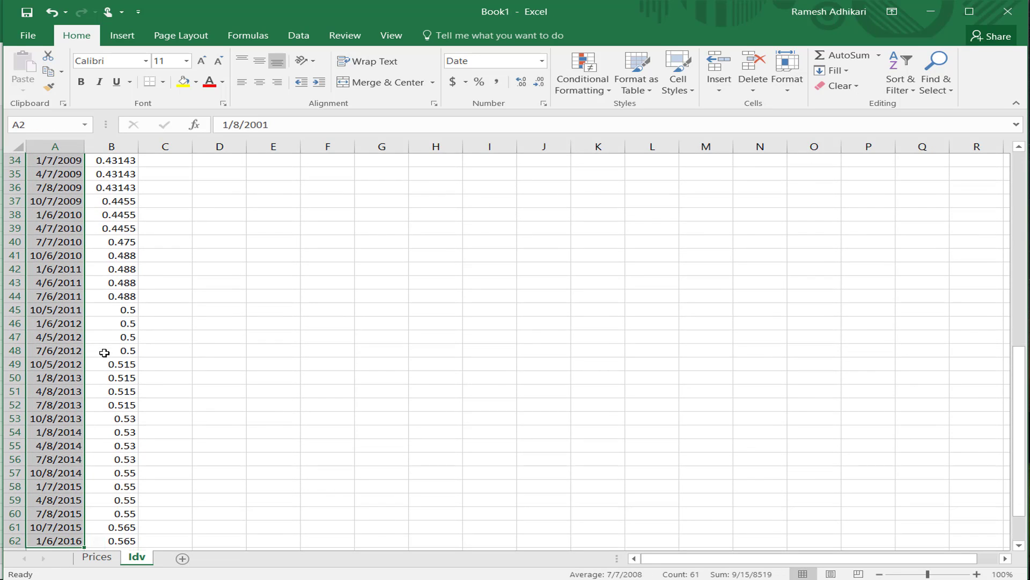
scroll(99, 288, "up", 6)
scroll(98, 287, "up", 5)
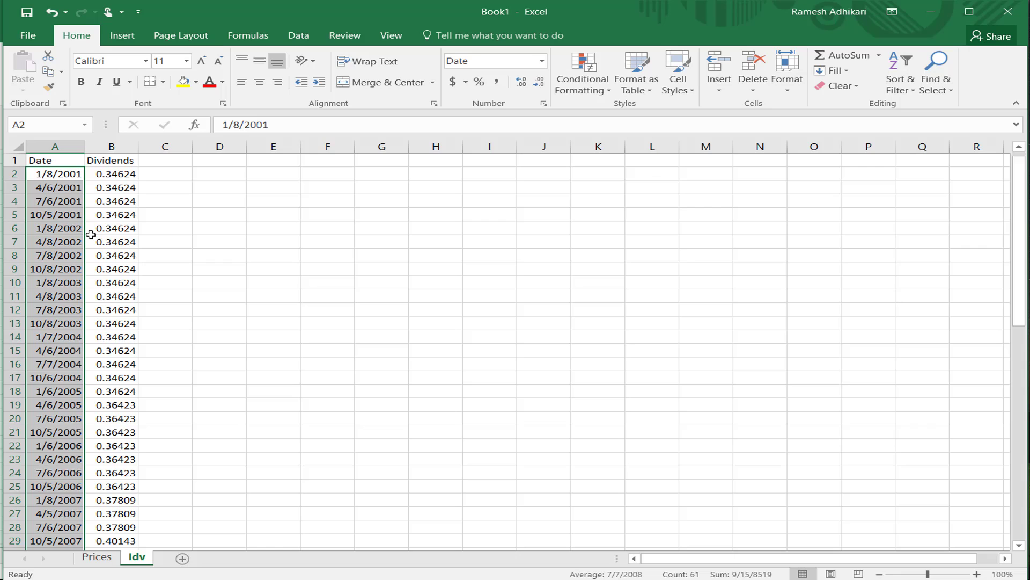
left_click(105, 174)
Scroll back to the top of Idv and go to the Prices sheet.
scroll(189, 364, "down", 16)
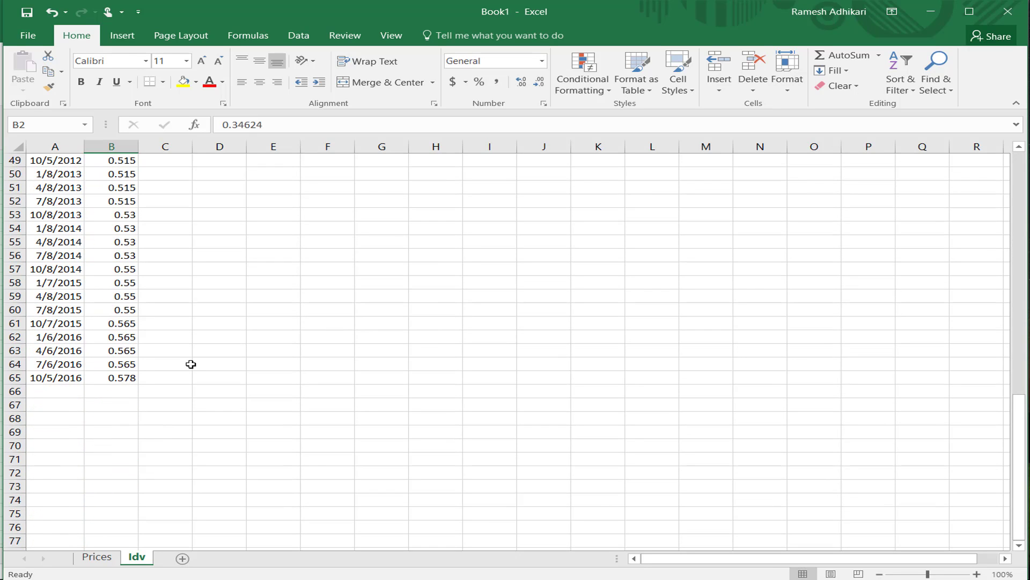
scroll(189, 364, "up", 5)
scroll(189, 364, "up", 11)
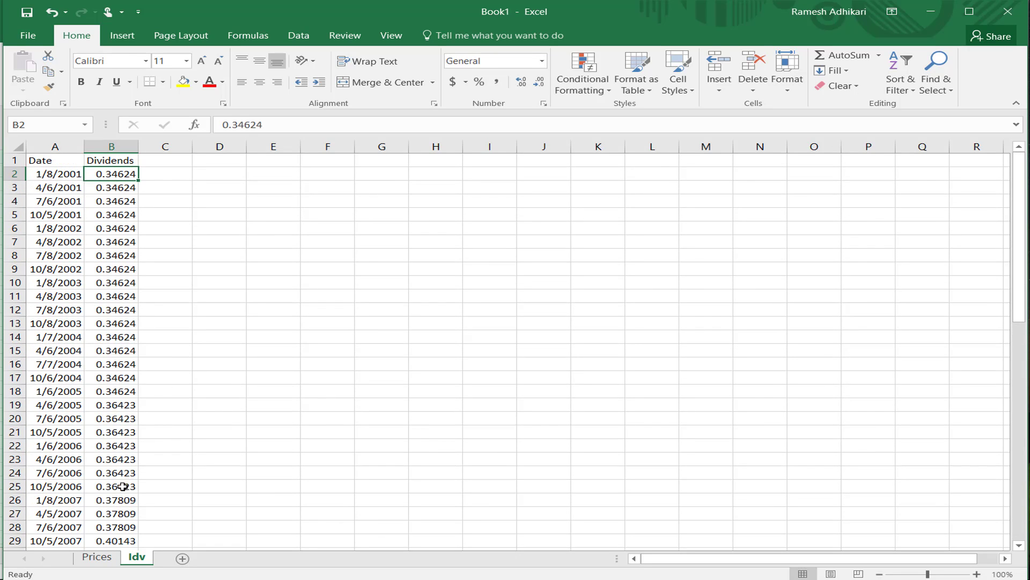
left_click(97, 558)
left_click(189, 294)
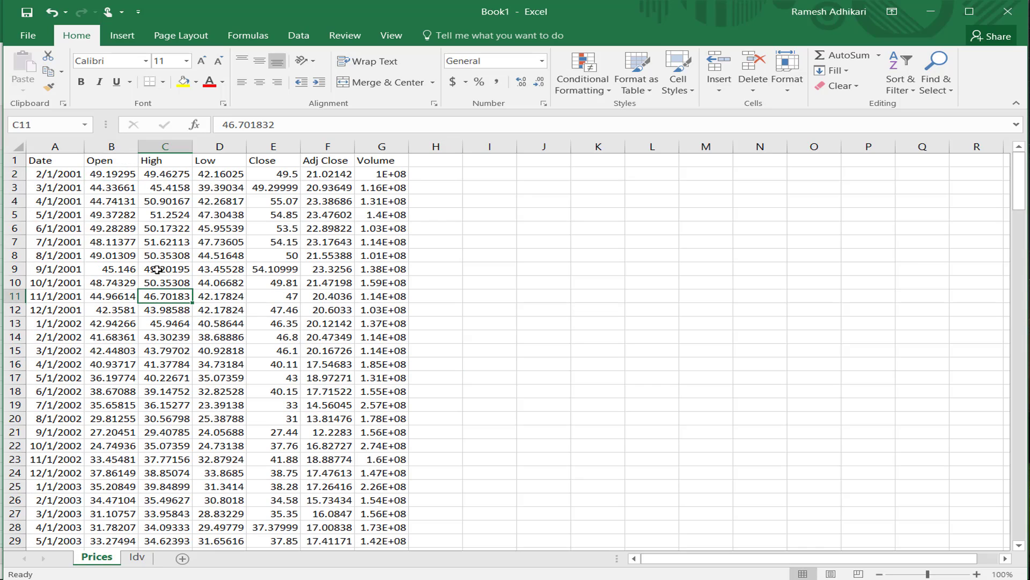
left_click(58, 161)
left_click(50, 199)
scroll(79, 365, "down", 14)
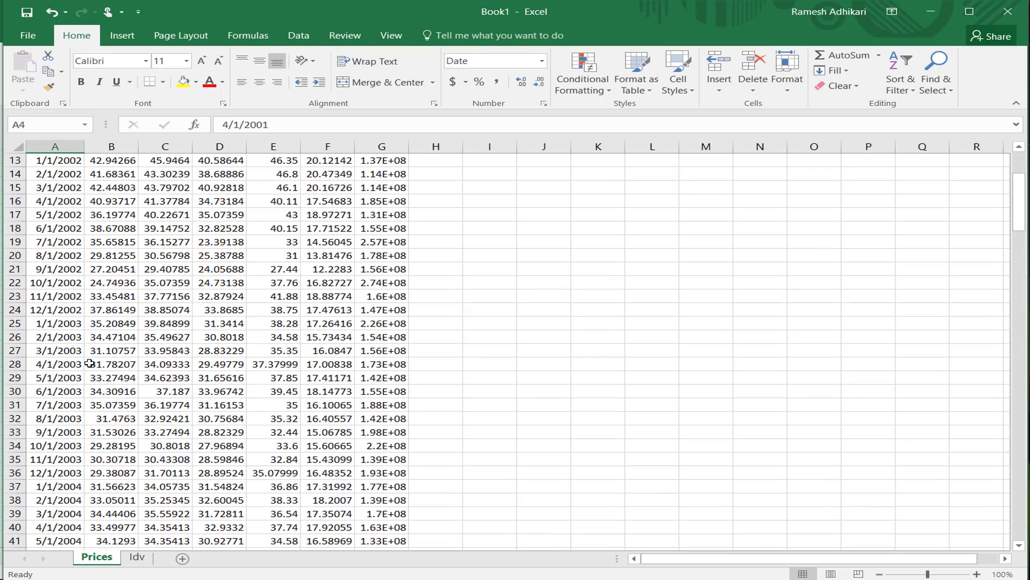
scroll(79, 372, "down", 20)
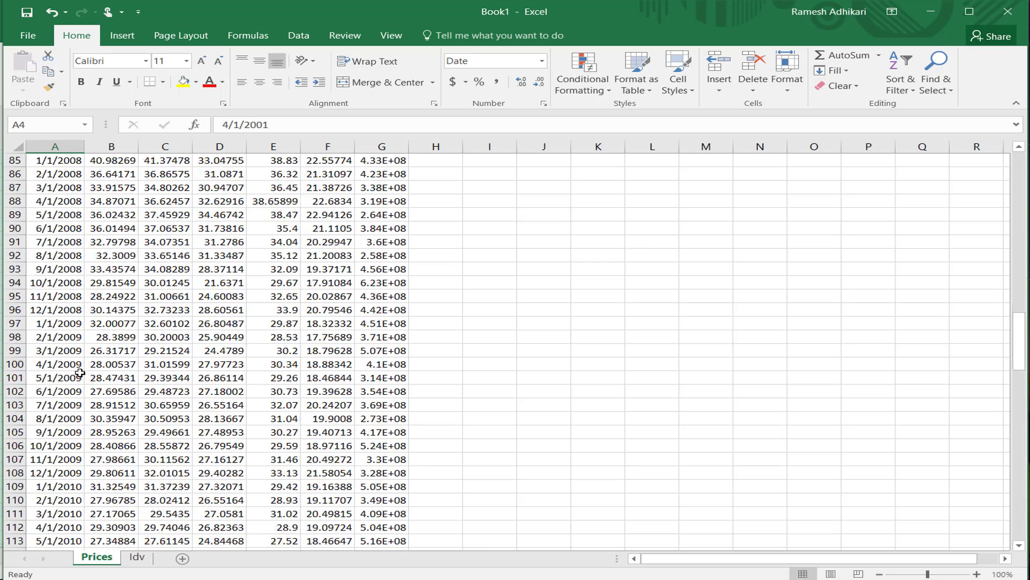
scroll(79, 372, "down", 19)
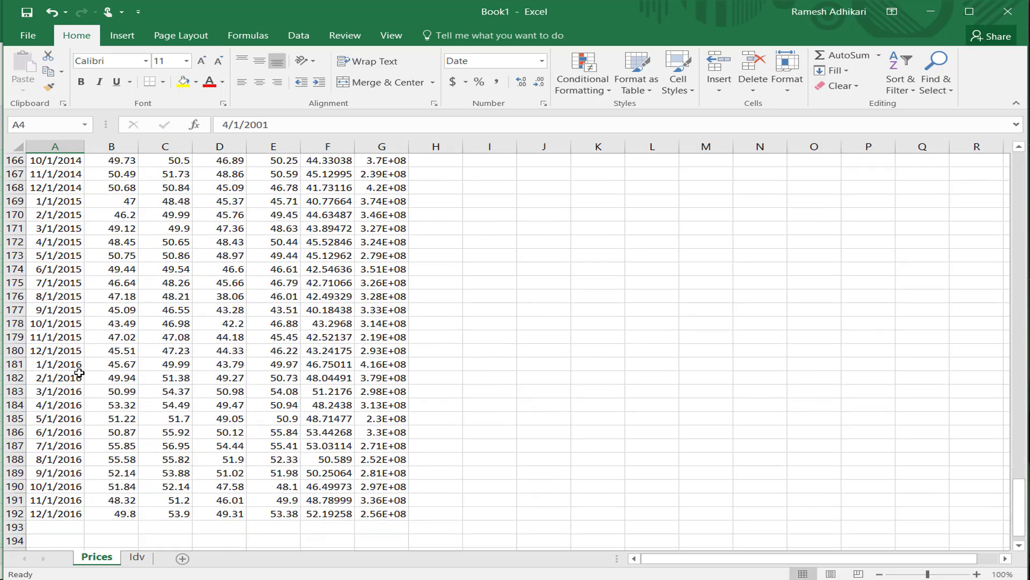
left_click_drag(1024, 526, 844, 165)
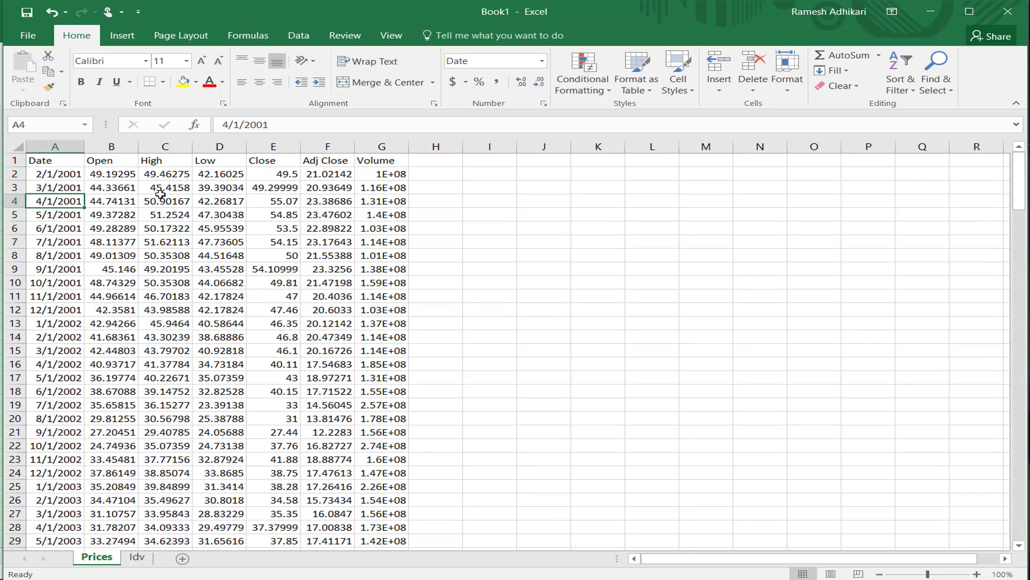
left_click(155, 161)
left_click(110, 162)
left_click(144, 164)
left_click(204, 168)
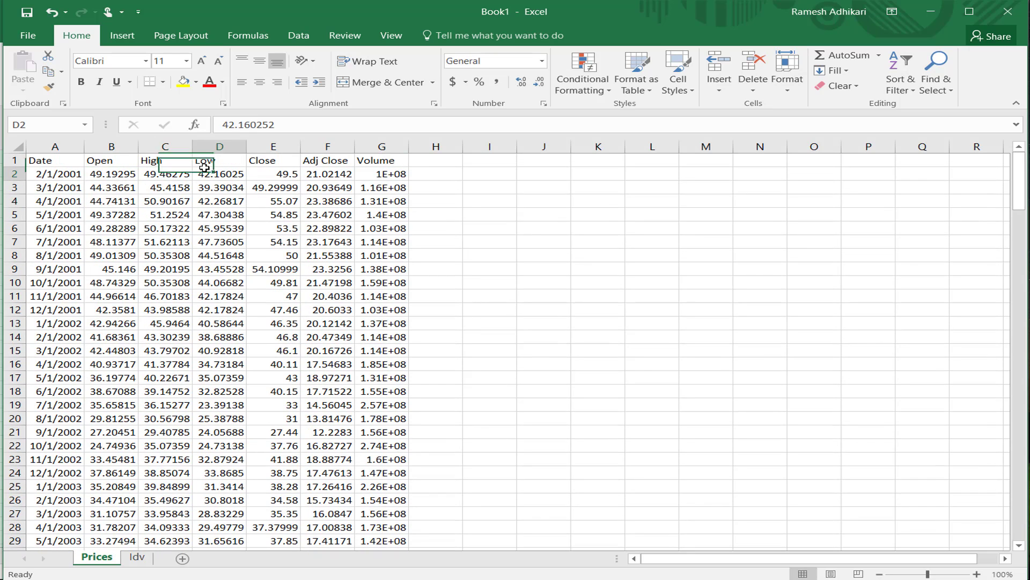
left_click(290, 164)
left_click(326, 164)
left_click(363, 163)
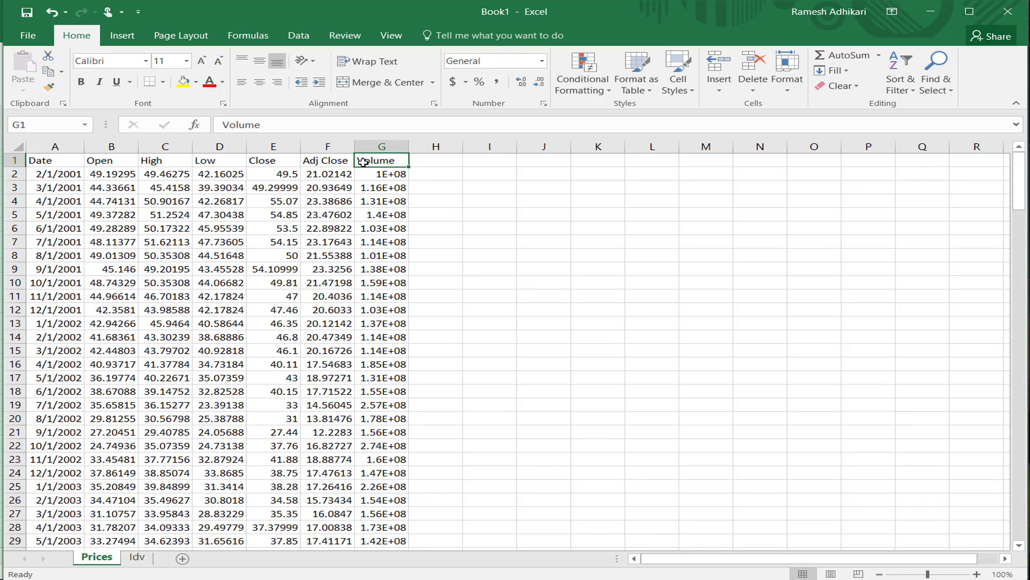
Delete the Volume column, then delete the Open, High and Low columns.
left_click(383, 147)
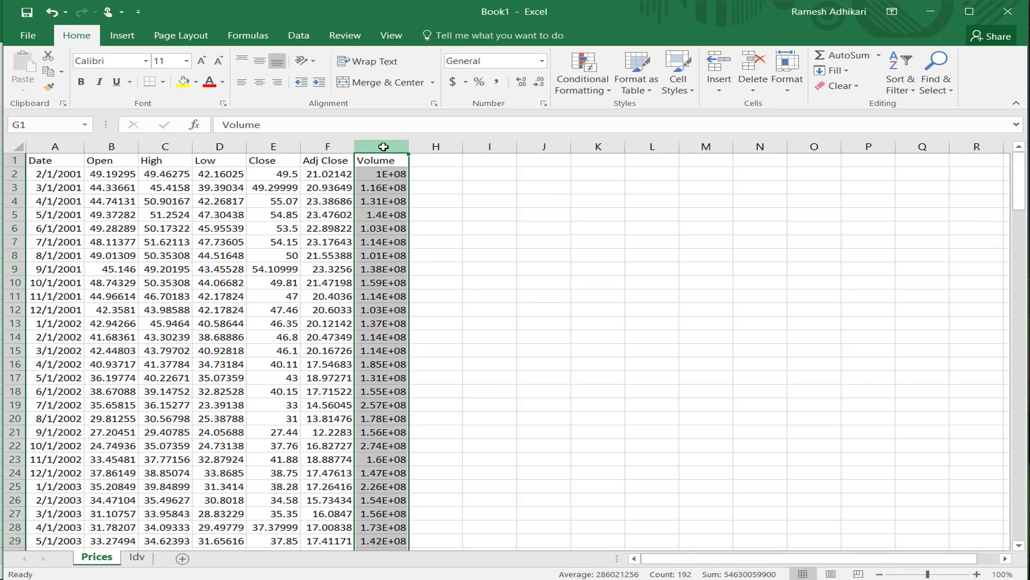
right_click(383, 147)
left_click(445, 263)
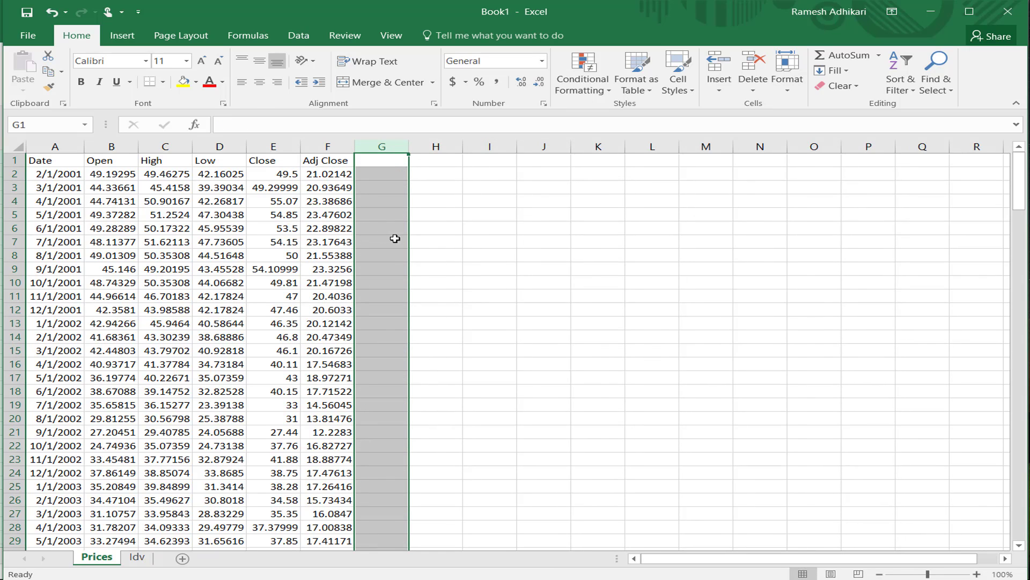
left_click(219, 147)
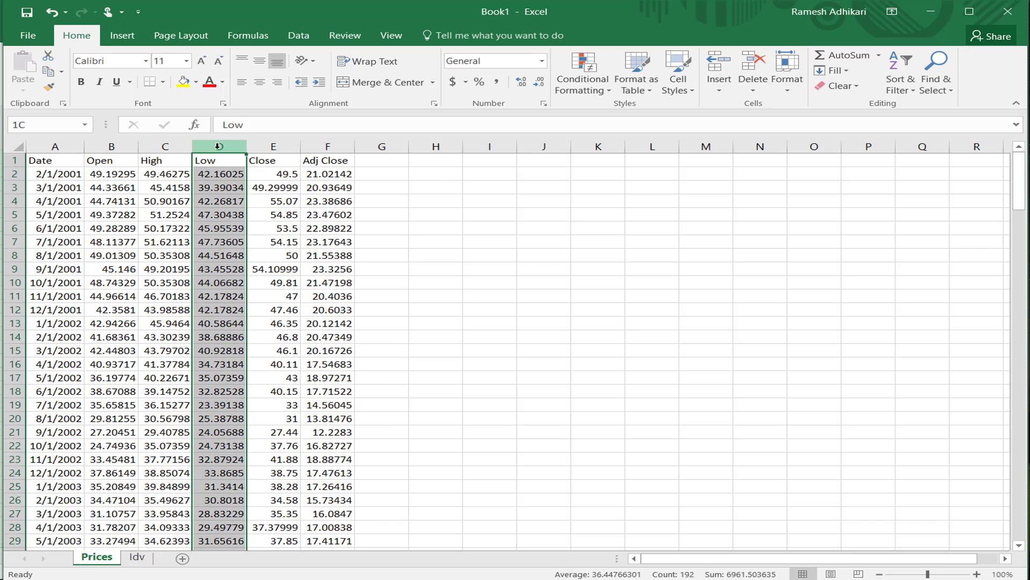
left_click_drag(212, 148, 111, 148)
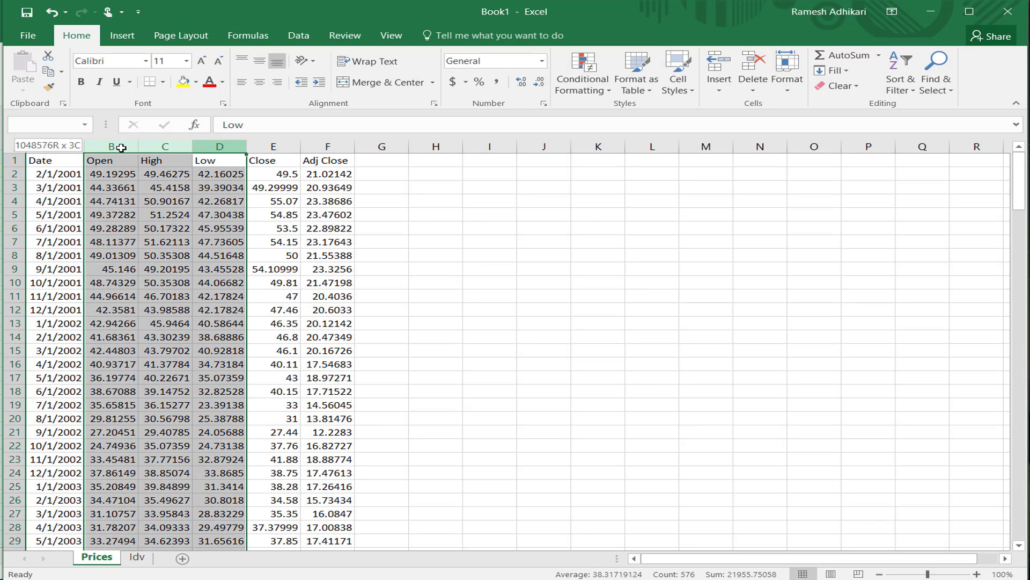
right_click(122, 148)
left_click(169, 263)
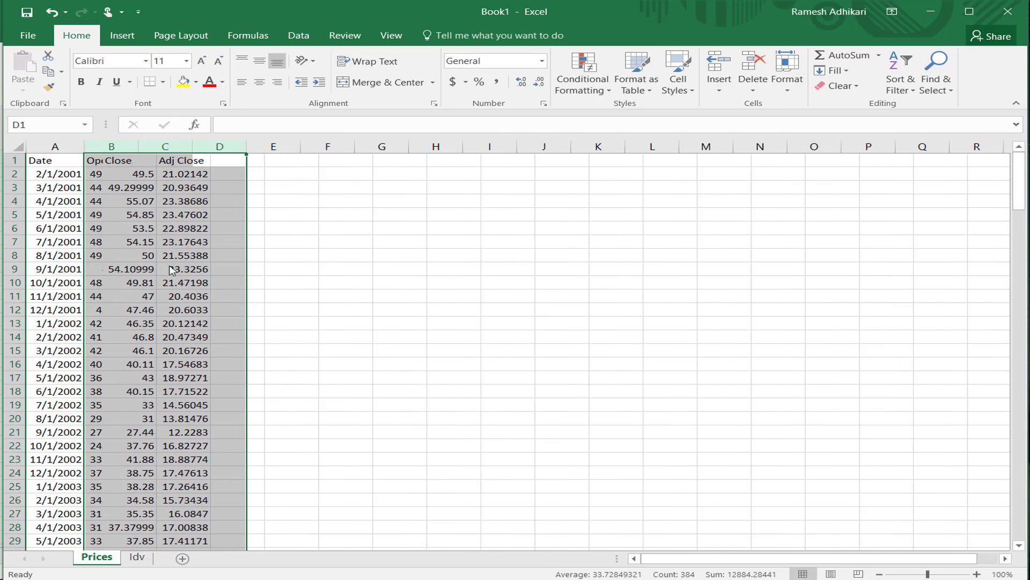
Select the remaining Close and Adj Close headers and scroll down to check the data.
left_click(110, 161)
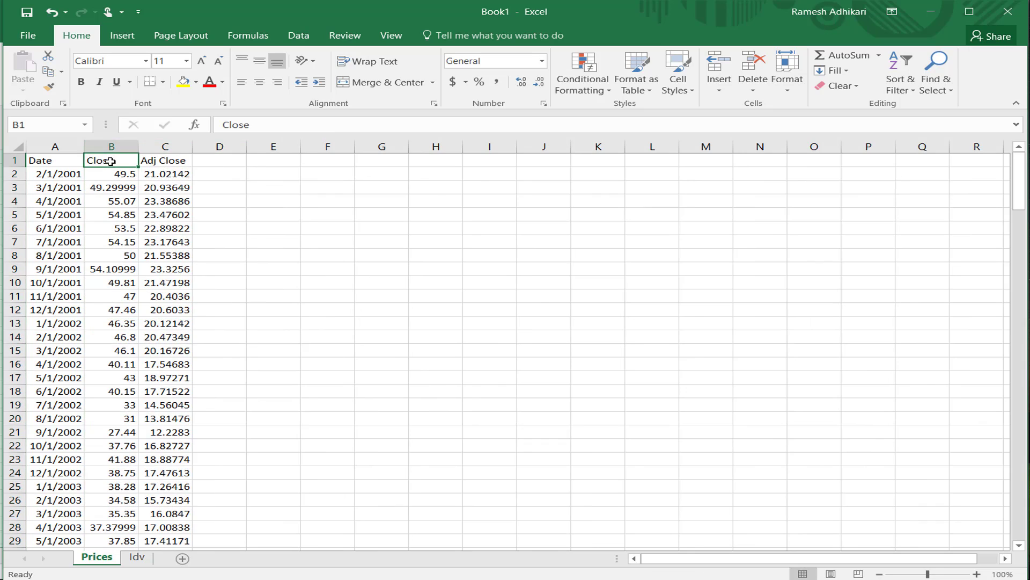
left_click(171, 159)
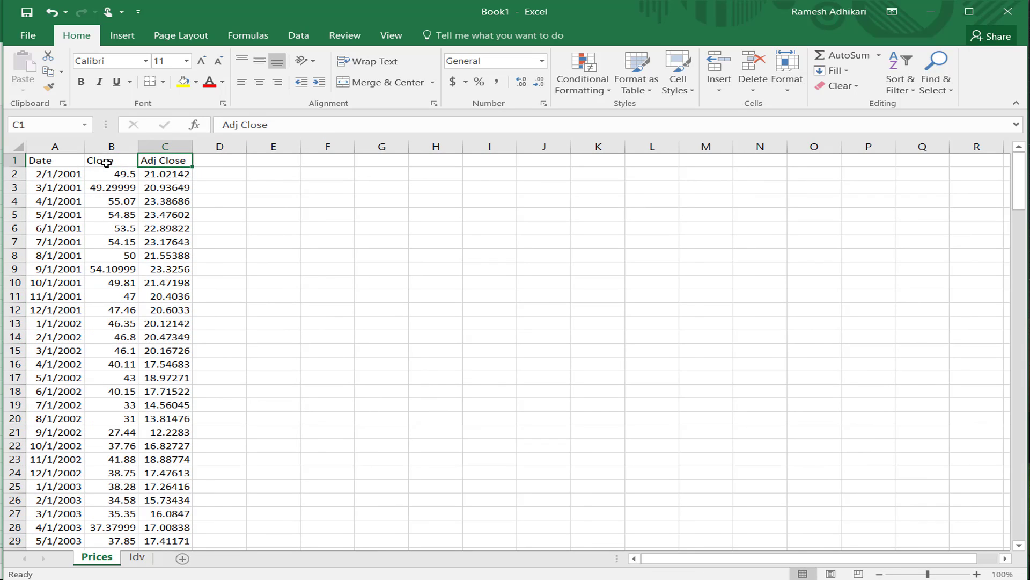
left_click(122, 160)
left_click_drag(122, 161, 149, 162)
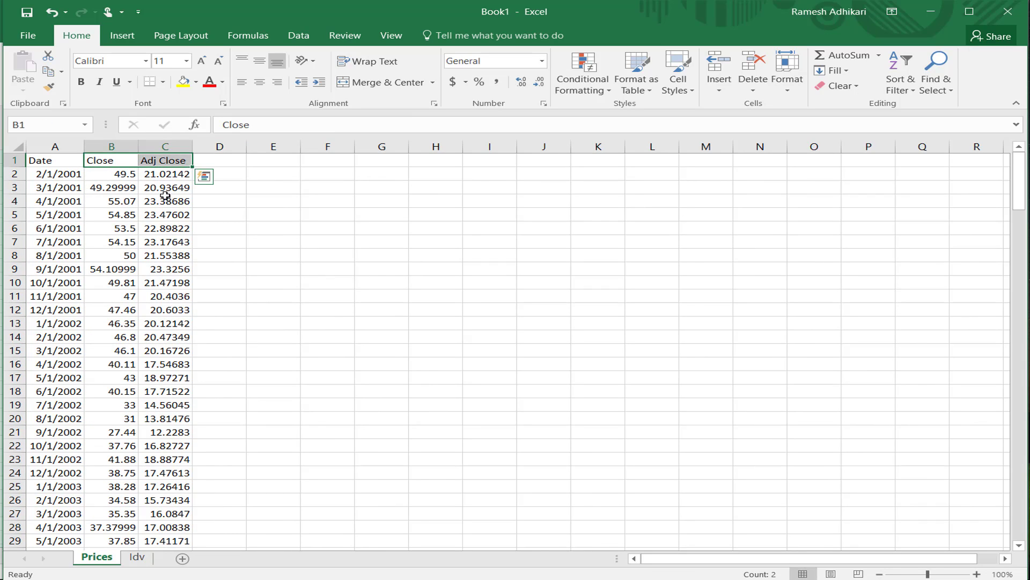
scroll(201, 354, "down", 4)
scroll(200, 357, "down", 10)
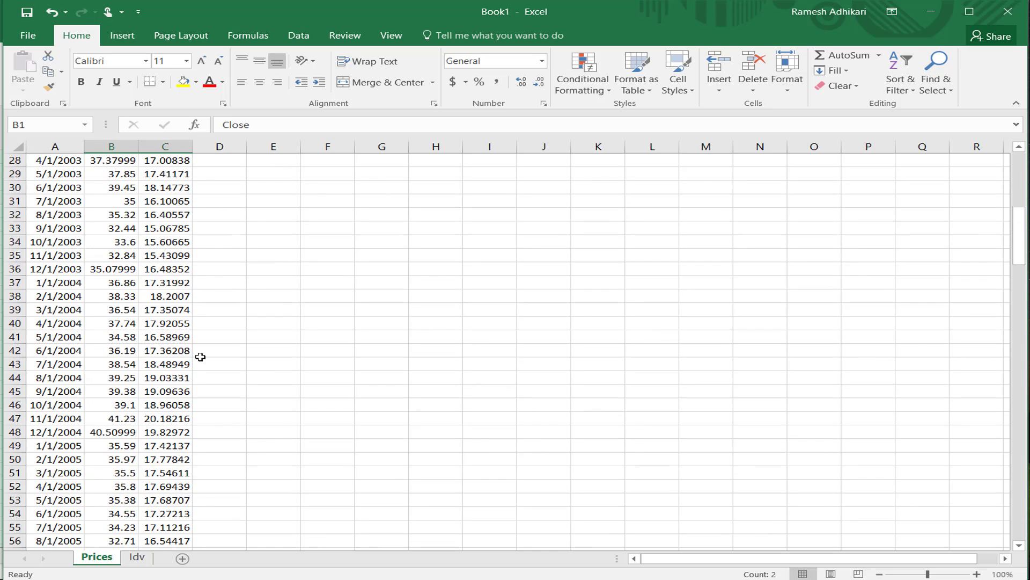
left_click(136, 561)
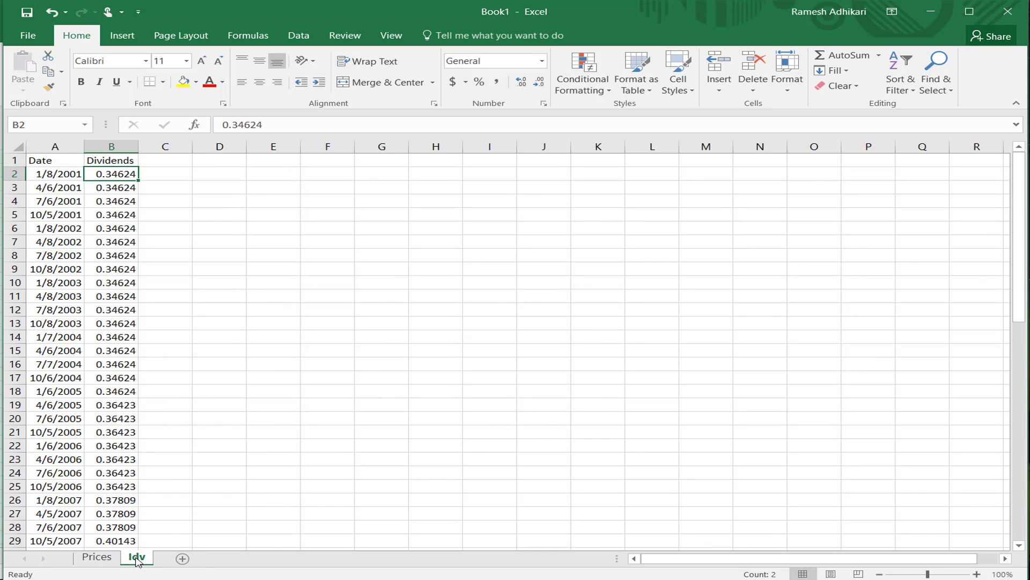
left_click(97, 557)
left_click(345, 456)
scroll(345, 456, "up", 14)
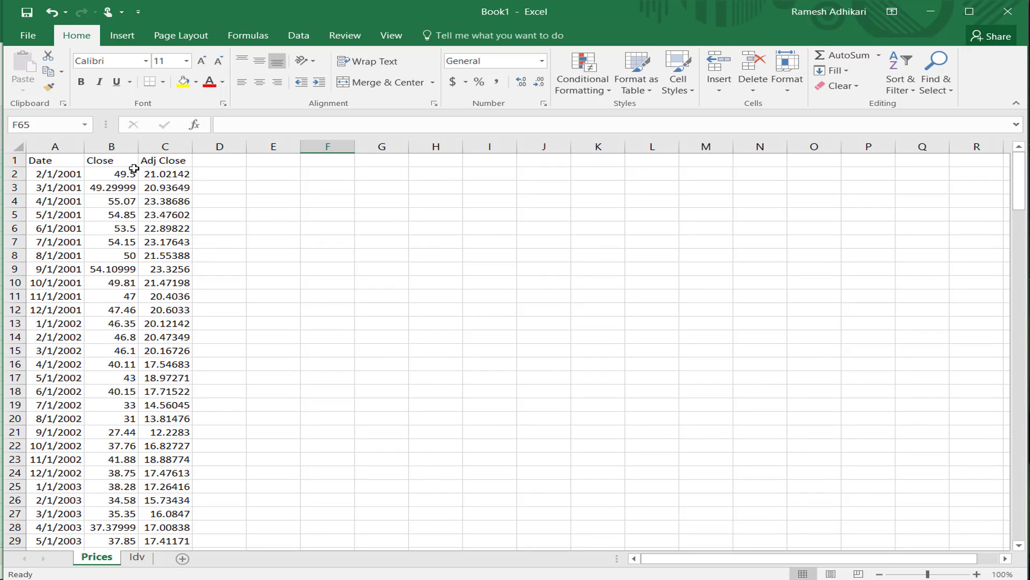
left_click(147, 161)
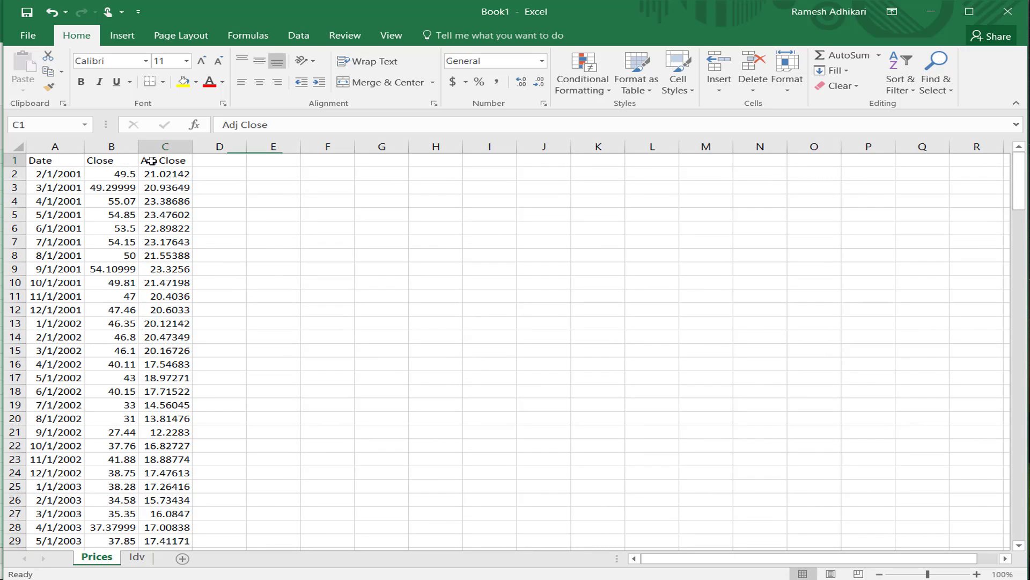